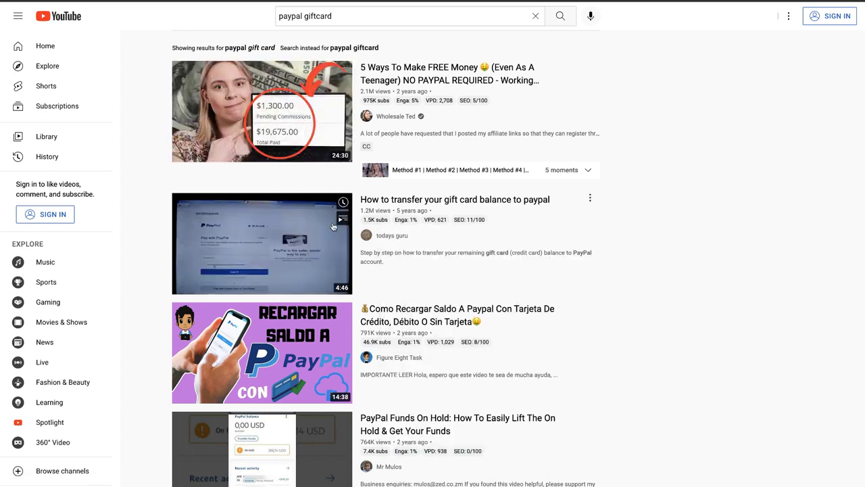
# Restrict the view-count-sorted results for paypal giftcard to Creative Commons videos.
pyautogui.scroll(4, 388, 238)
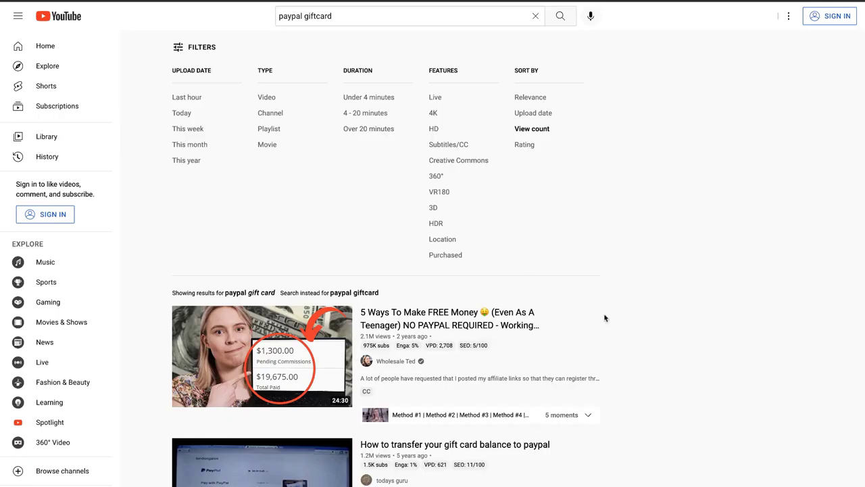
pyautogui.scroll(-5, 605, 318)
pyautogui.scroll(5, 605, 313)
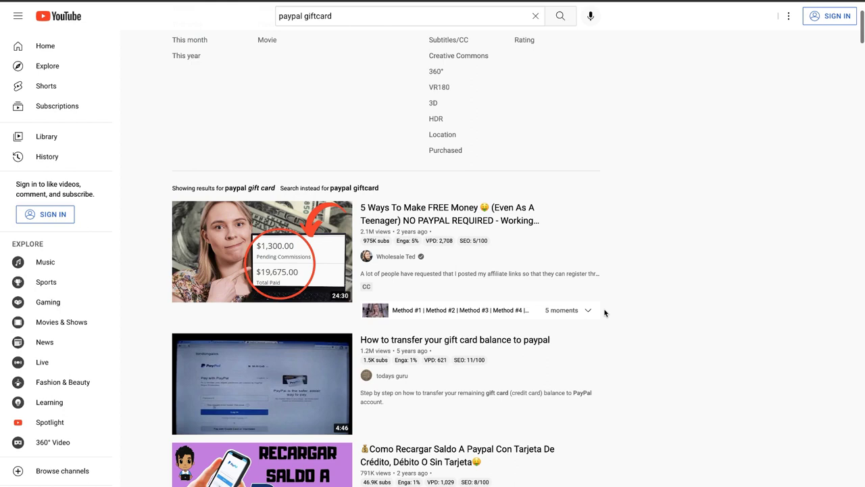
pyautogui.scroll(-2, 605, 313)
pyautogui.scroll(3, 604, 313)
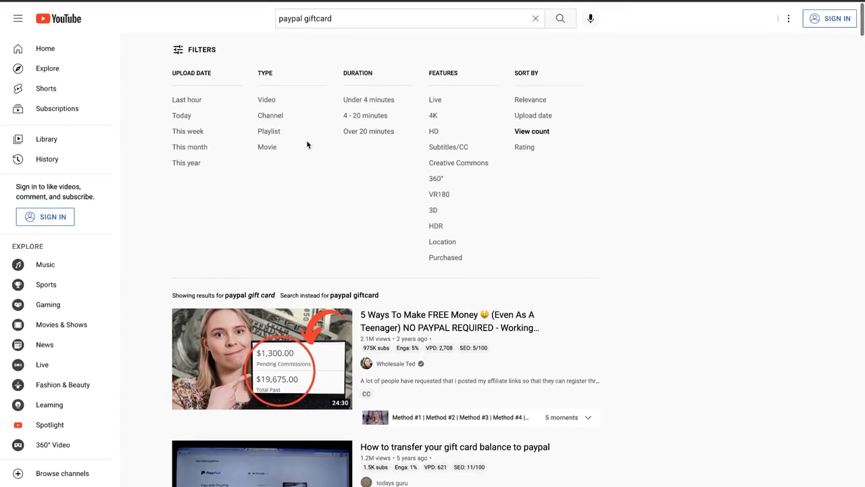
pyautogui.click(457, 166)
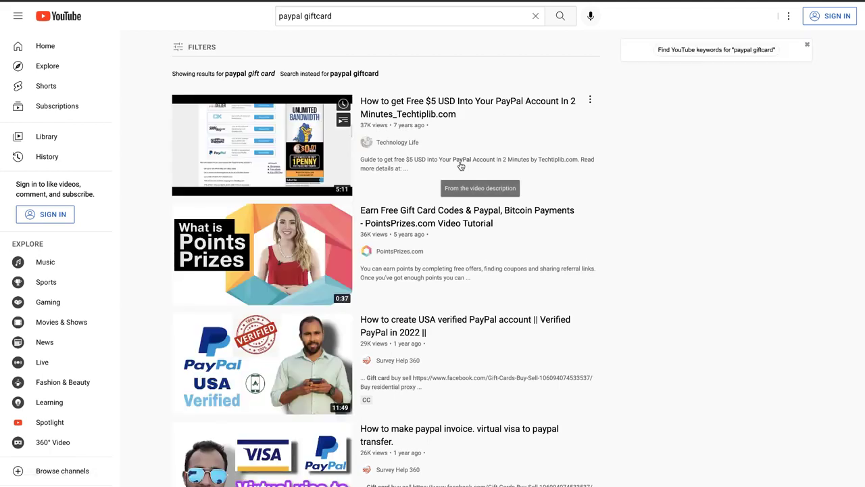
# Look through the Creative Commons results for a reusable PayPal gift card video.
pyautogui.scroll(-20, 274, 133)
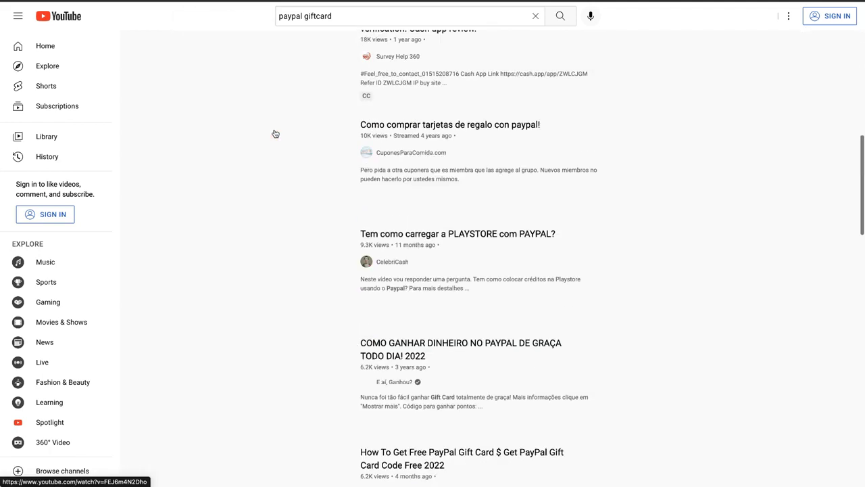
pyautogui.scroll(-10, 274, 133)
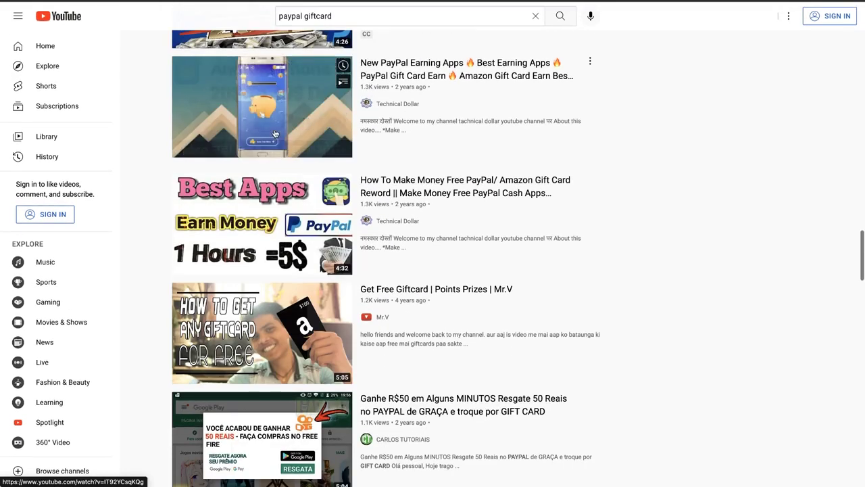
pyautogui.scroll(10, 275, 133)
pyautogui.scroll(10, 275, 133)
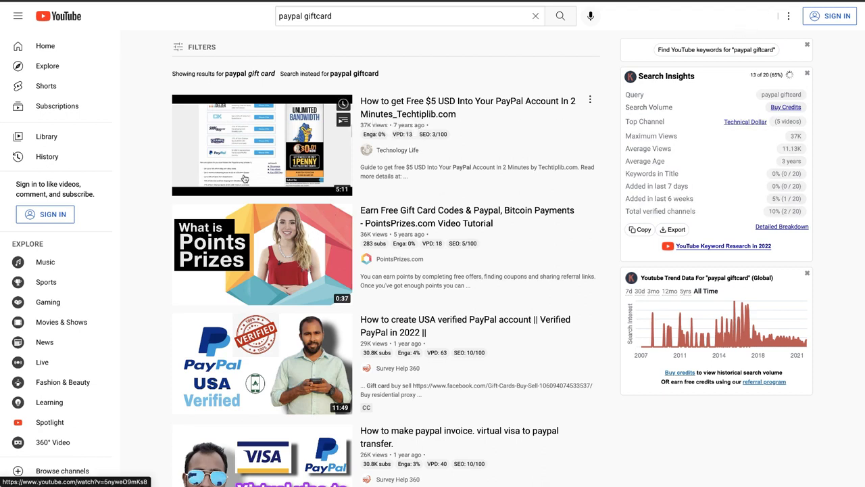
pyautogui.scroll(-4, 257, 271)
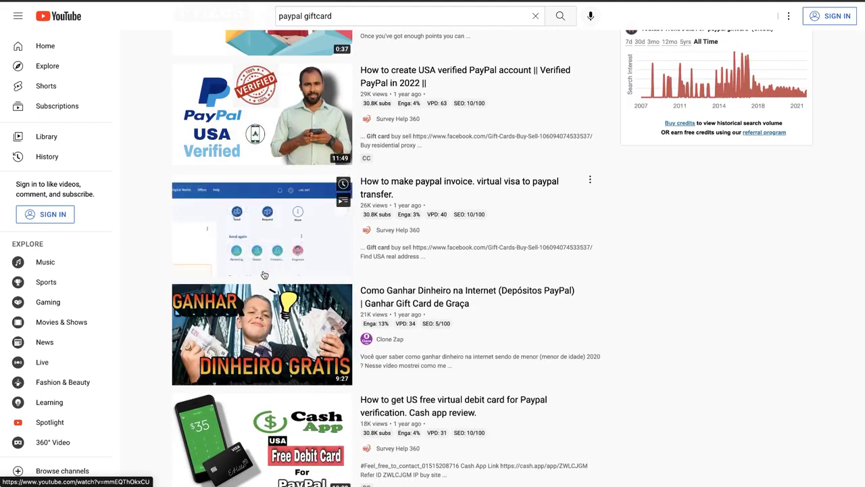
pyautogui.scroll(-3, 265, 275)
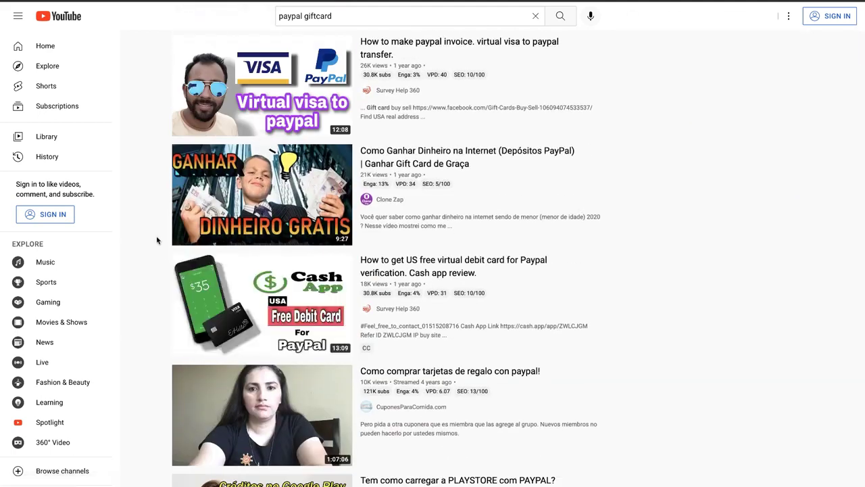
pyautogui.scroll(-4, 156, 239)
pyautogui.scroll(-5, 156, 239)
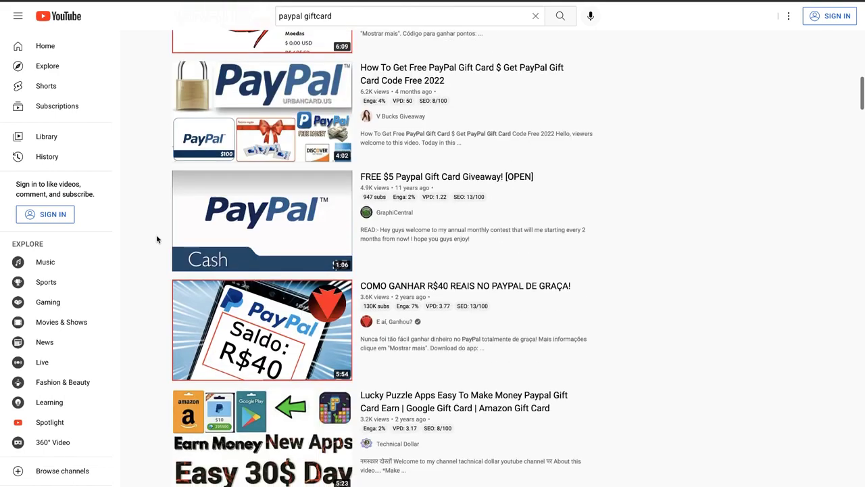
pyautogui.scroll(-4, 156, 238)
pyautogui.scroll(15, 156, 238)
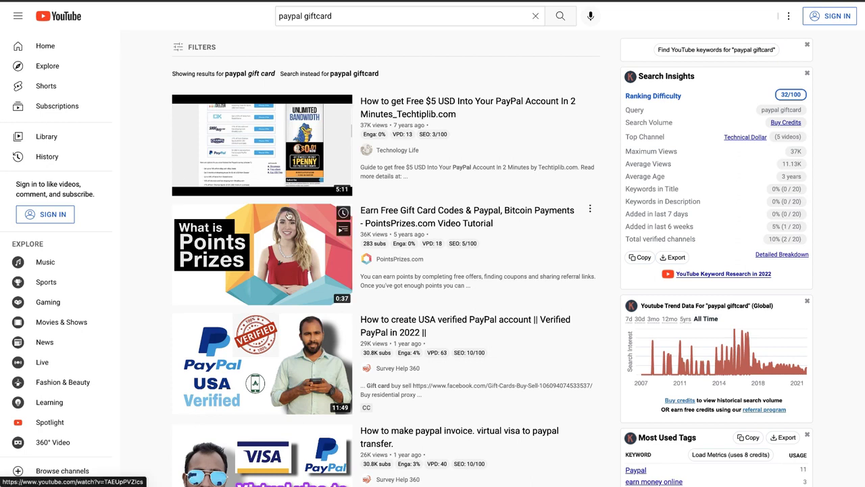
pyautogui.scroll(-2, 288, 215)
pyautogui.moveTo(288, 215)
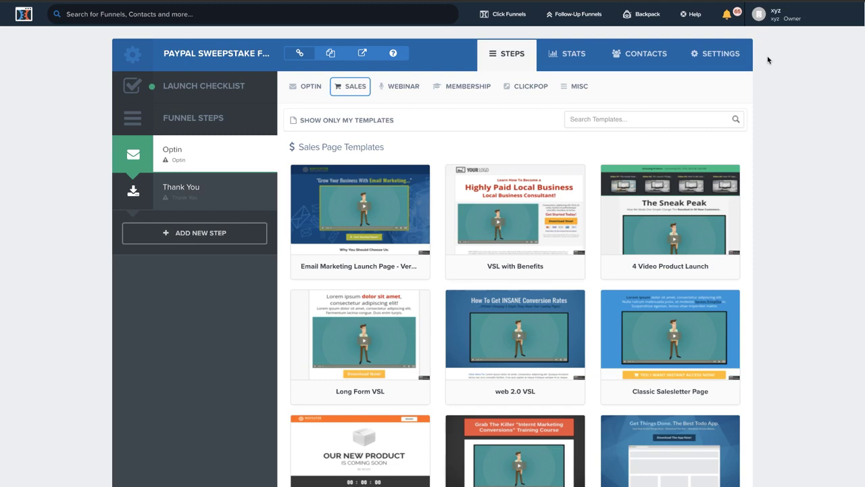
# Switch to ClickFunnels and select the Blank Sales Page template for the PayPal sweepstake funnel.
pyautogui.scroll(-15, 498, 195)
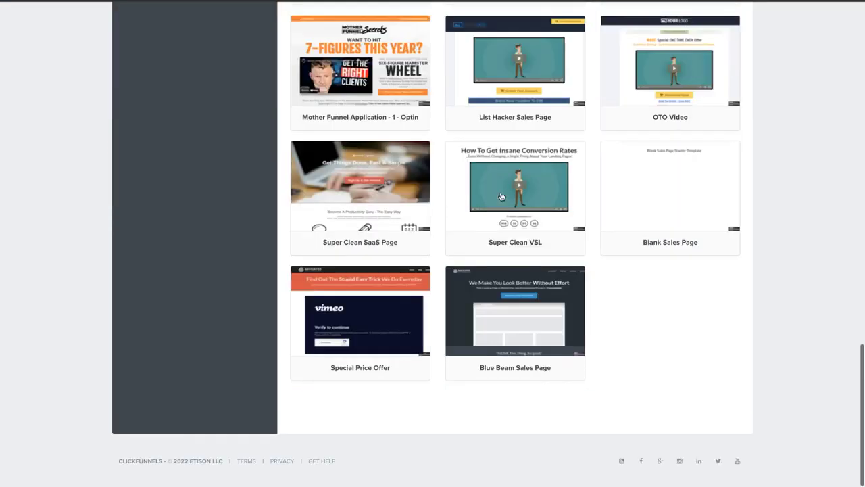
pyautogui.moveTo(664, 174)
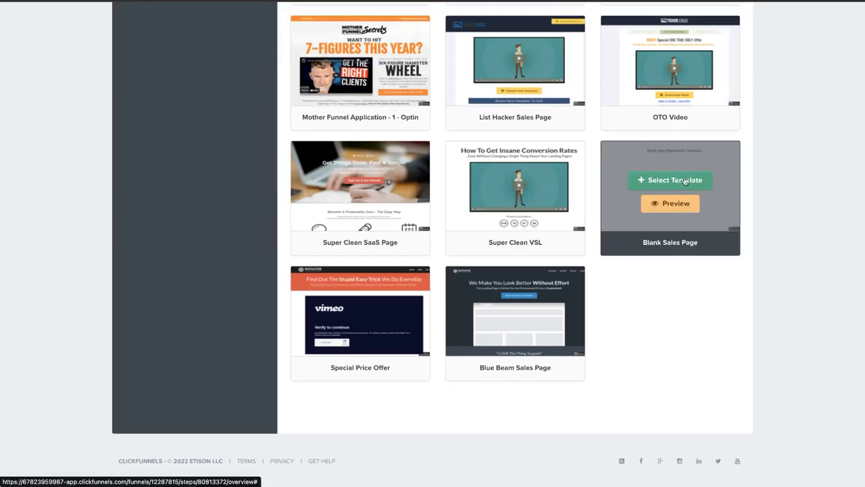
pyautogui.click(685, 180)
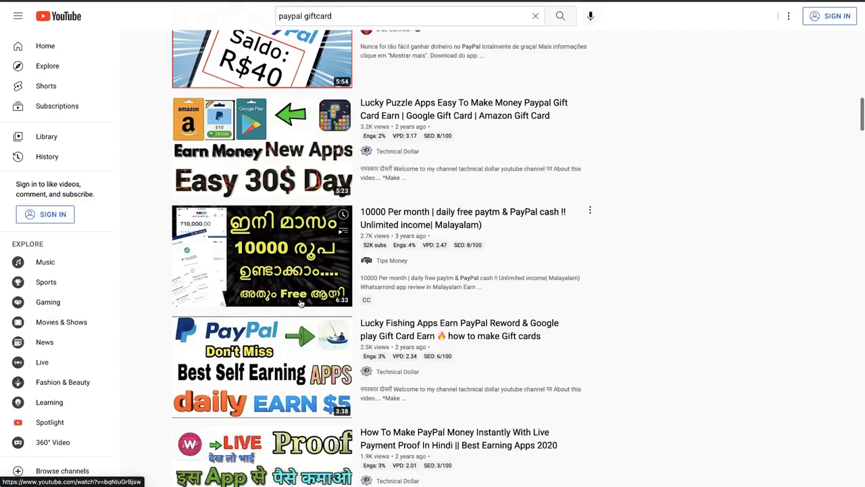
pyautogui.scroll(10, 300, 304)
pyautogui.scroll(-10, 301, 305)
pyautogui.scroll(10, 301, 303)
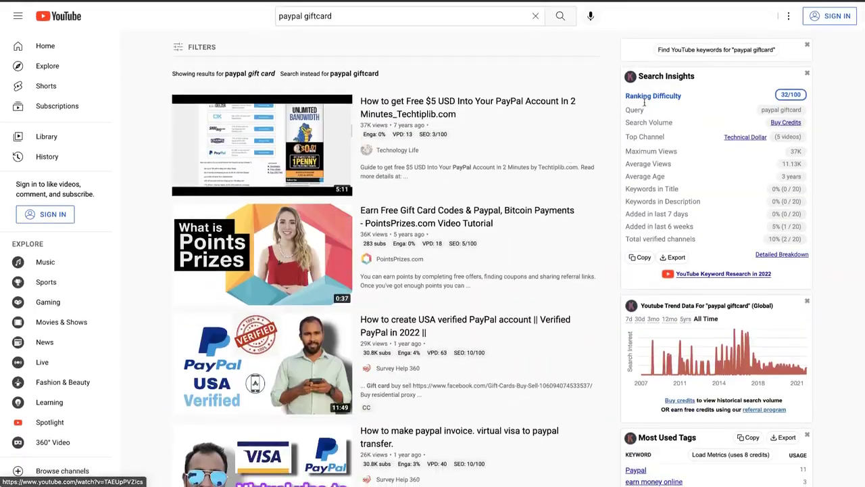
# Search Google in a new tab for a YouTube video downloader and open the SSYouTube site.
pyautogui.hotkey('ctrl', 't')
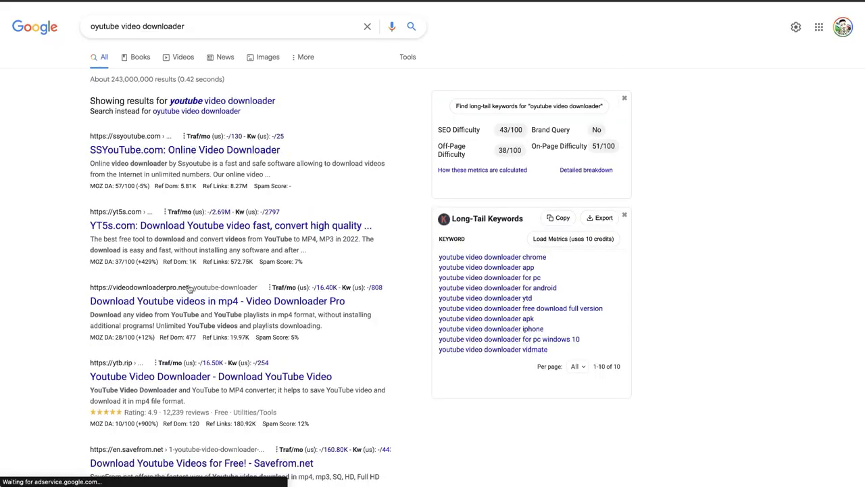
pyautogui.scroll(-3, 194, 216)
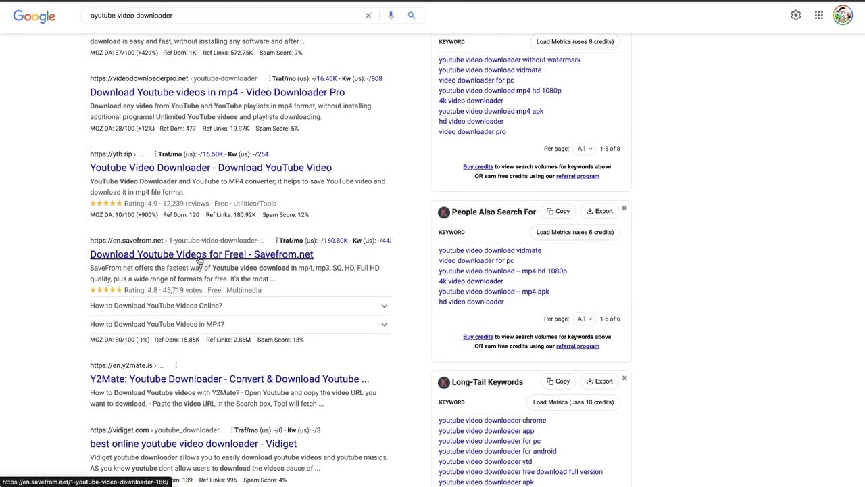
pyautogui.scroll(-3, 200, 261)
pyautogui.scroll(-5, 200, 260)
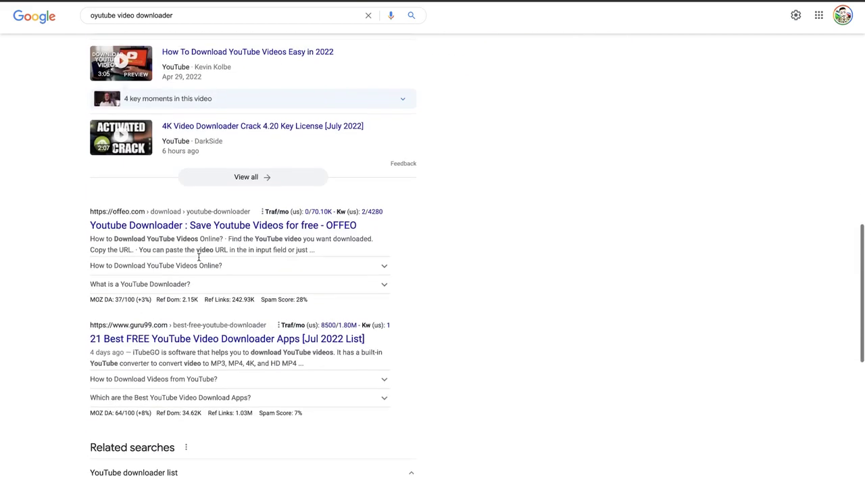
pyautogui.scroll(10, 200, 260)
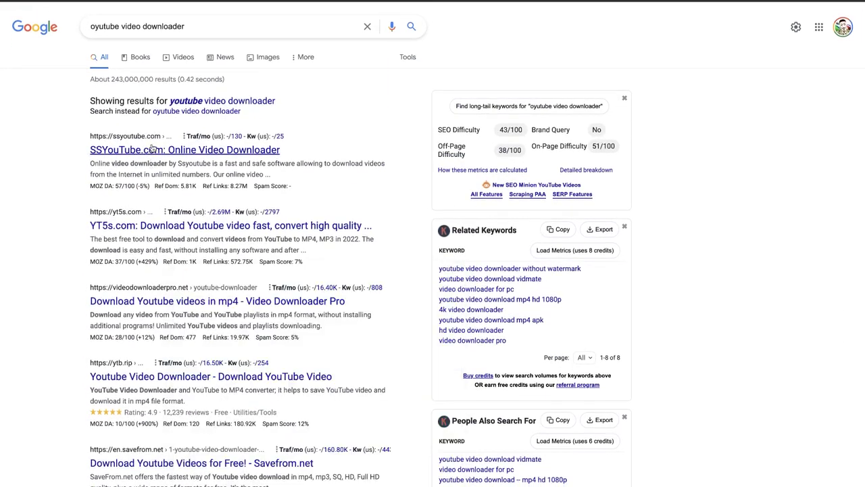
pyautogui.click(165, 150)
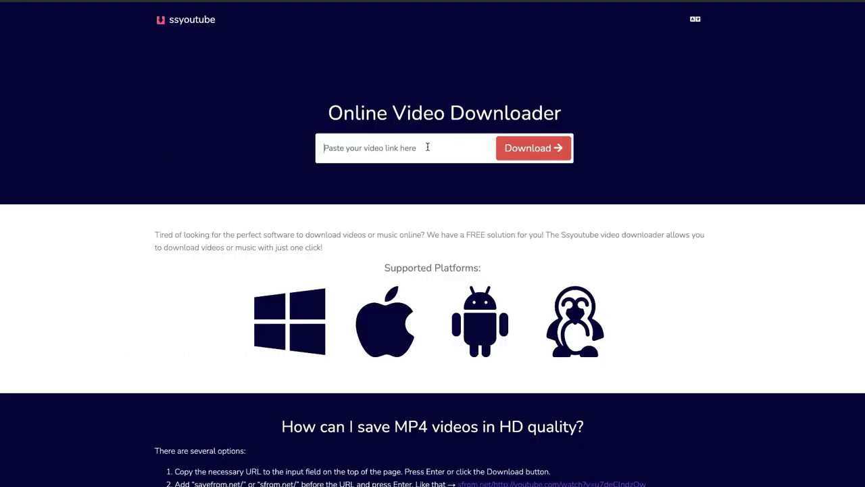
# Copy the link of the PointsPrizes.com tutorial video on YouTube and paste it as the video link in SSYouTube.
pyautogui.click(219, 10)
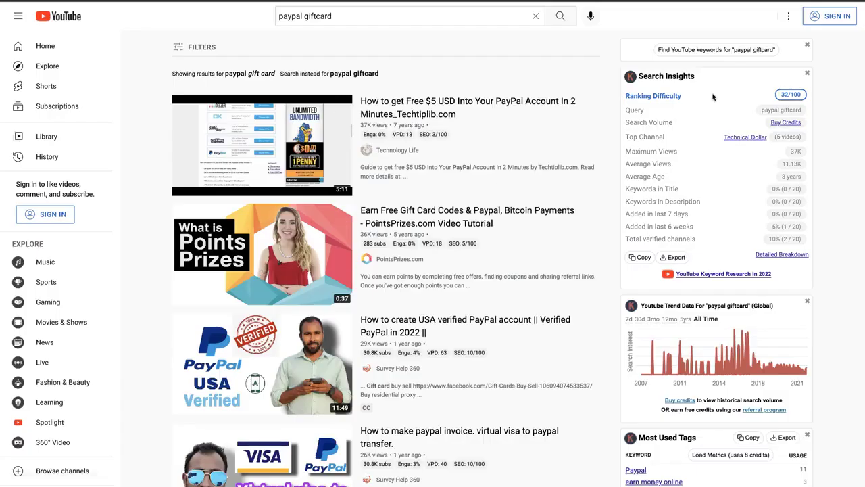
pyautogui.rightClick(279, 245)
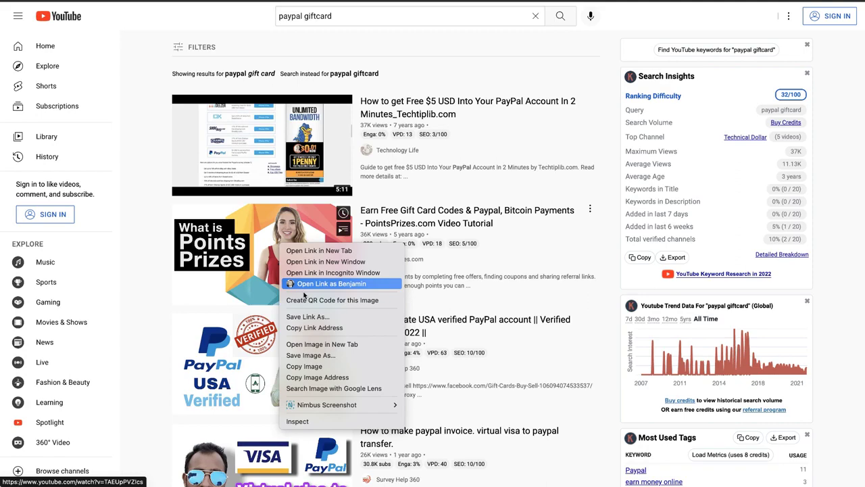
pyautogui.click(315, 329)
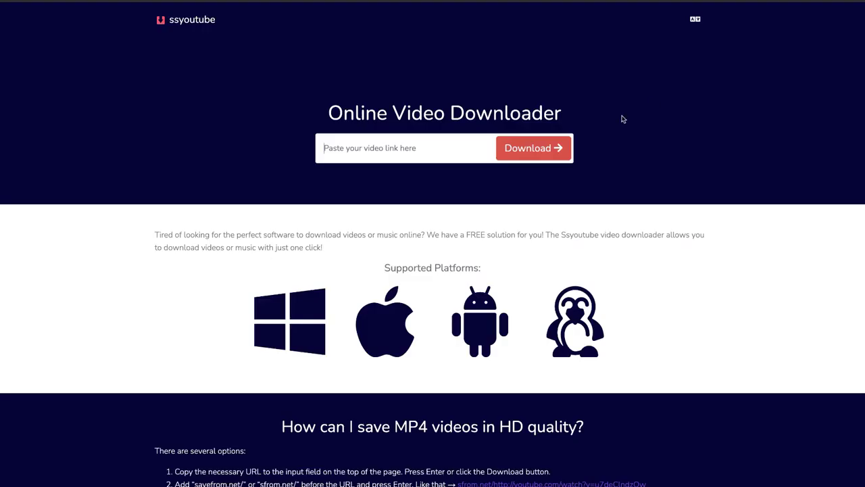
pyautogui.click(483, 142)
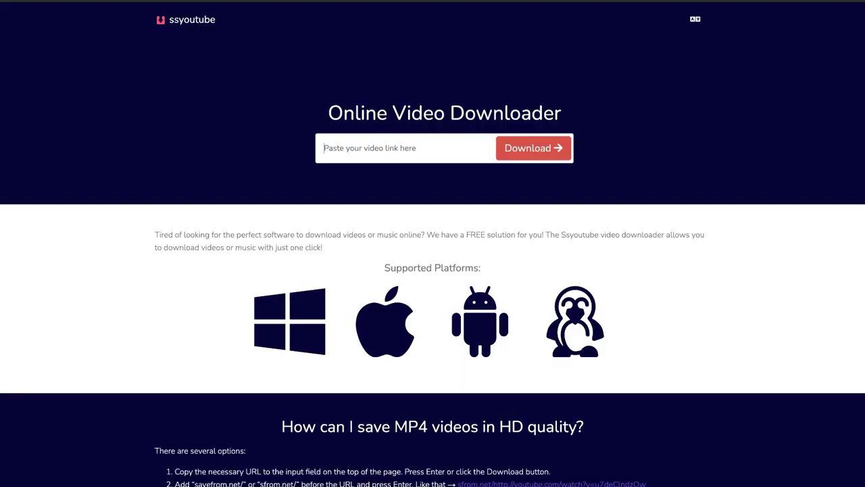
pyautogui.click(468, 150)
pyautogui.hotkey('ctrl', 'v')
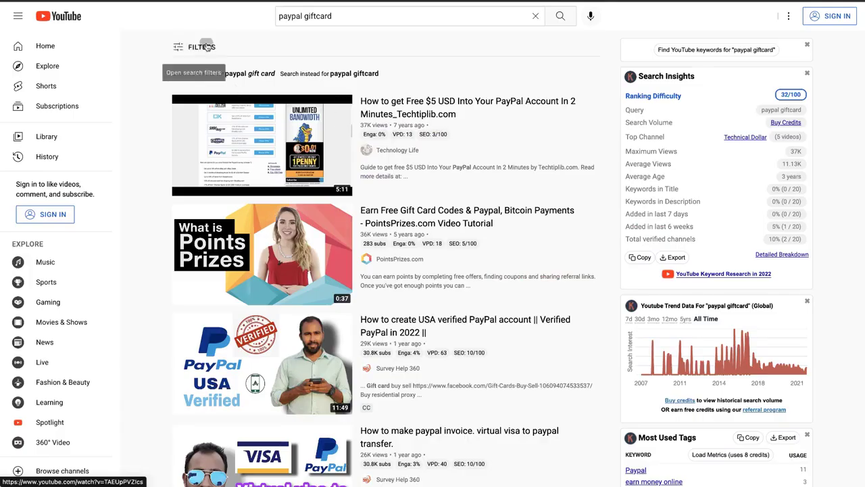
# Remove the Creative Commons filter from the YouTube results and sort them by relevance.
pyautogui.click(199, 48)
pyautogui.click(495, 165)
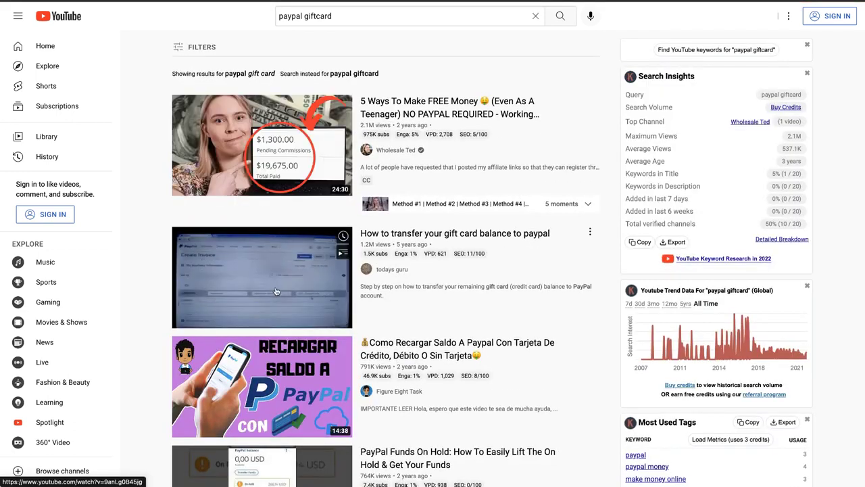
pyautogui.scroll(-4, 270, 216)
pyautogui.scroll(4, 275, 284)
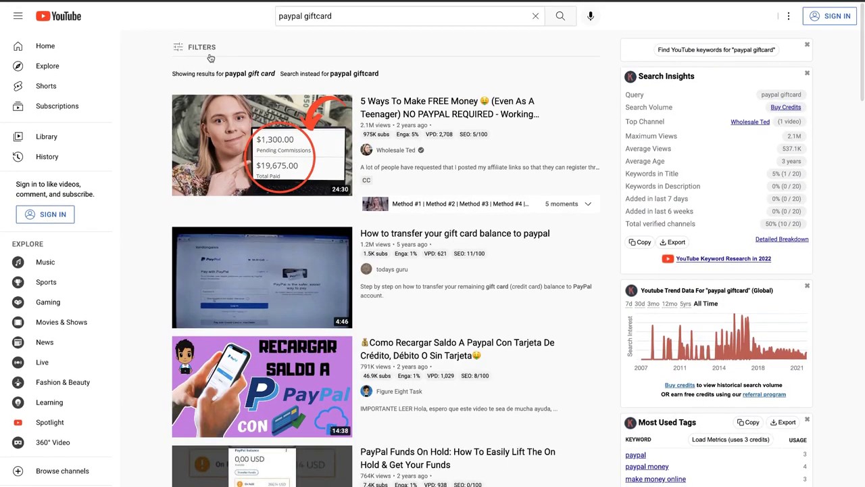
pyautogui.click(194, 47)
pyautogui.click(528, 98)
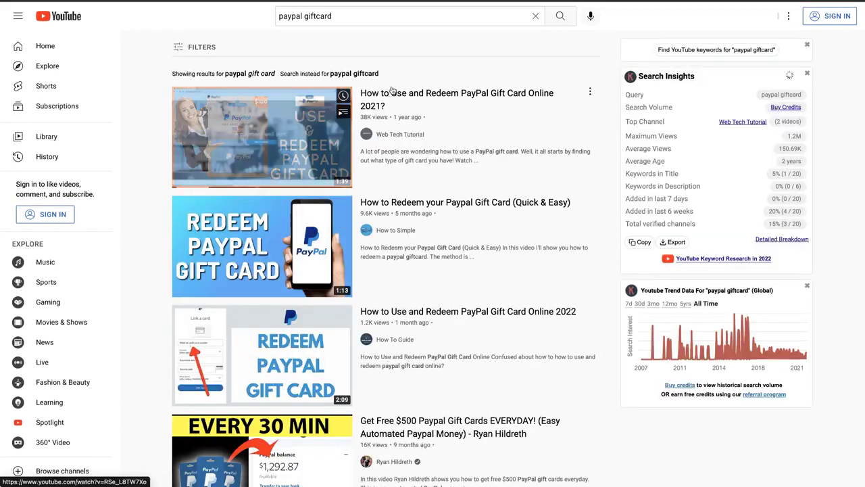
# Examine the search suggestions for paypal giftcard and look through the relevance-sorted videos.
pyautogui.click(454, 18)
pyautogui.press('Return')
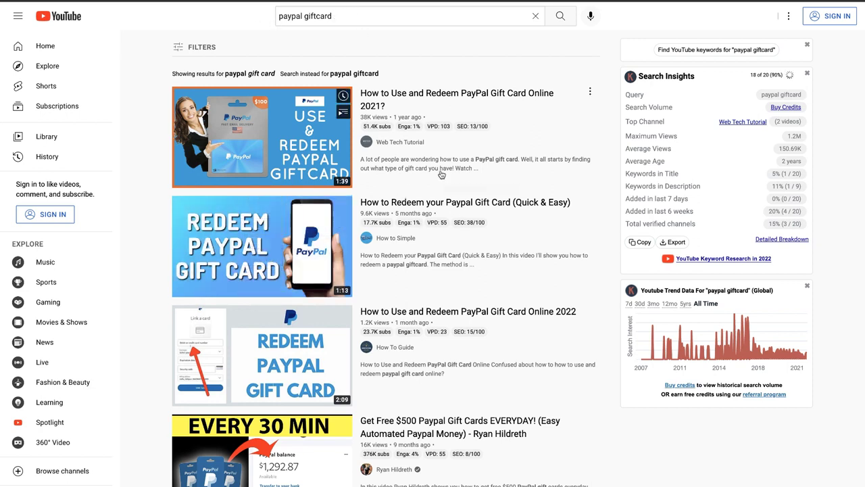
pyautogui.click(390, 13)
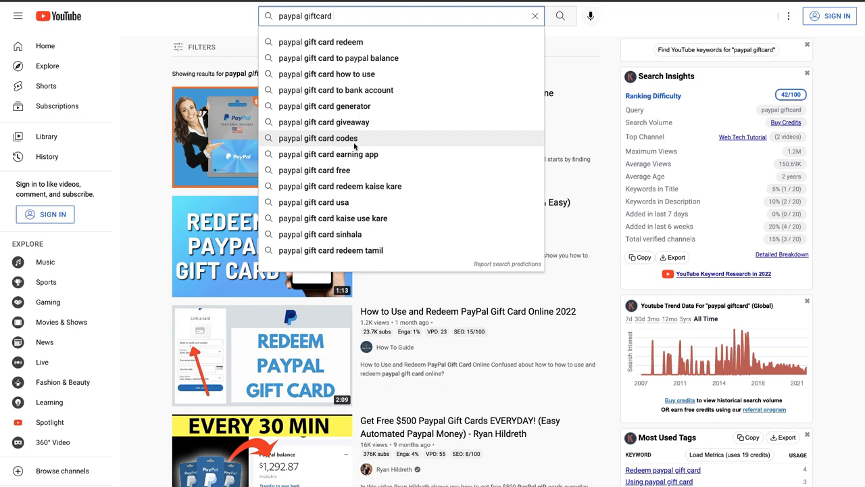
pyautogui.click(157, 156)
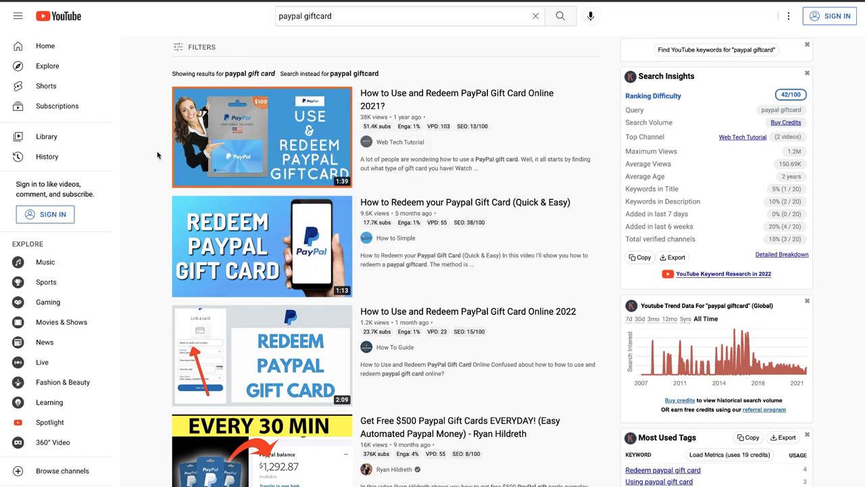
pyautogui.moveTo(280, 261)
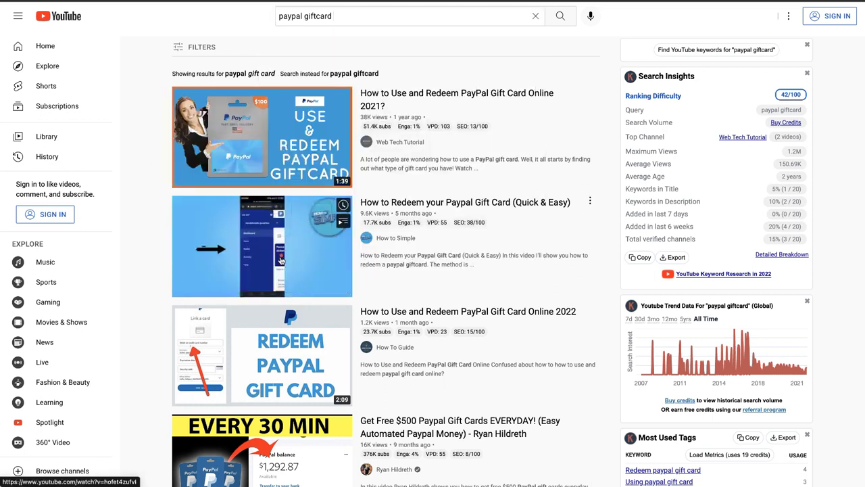
pyautogui.scroll(-5, 281, 261)
pyautogui.scroll(5, 270, 203)
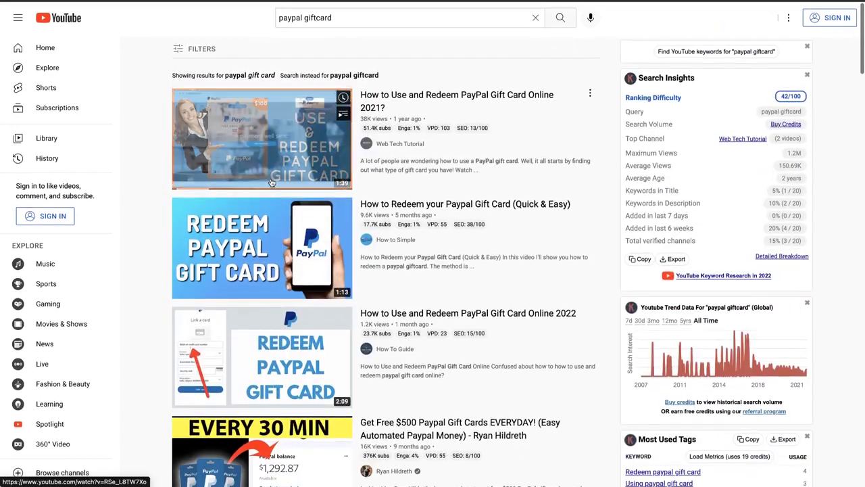
pyautogui.scroll(-10, 271, 183)
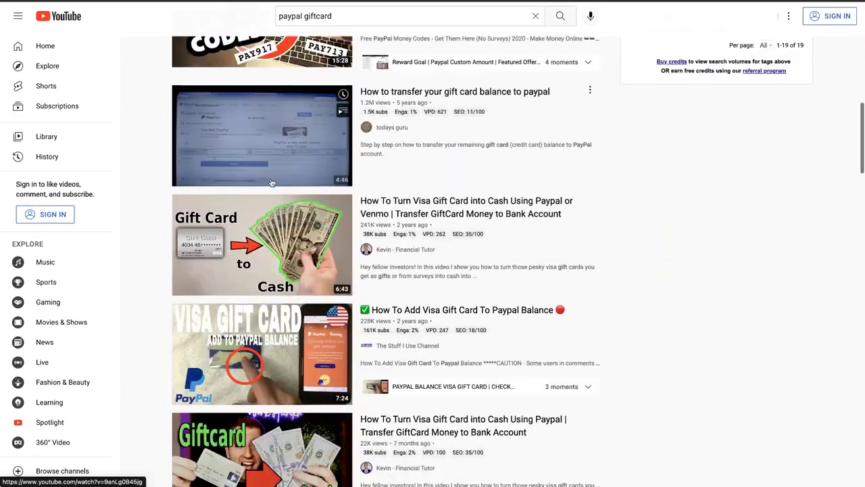
# Look through the paypal giftcard results again and sort them by view count.
pyautogui.scroll(10, 271, 183)
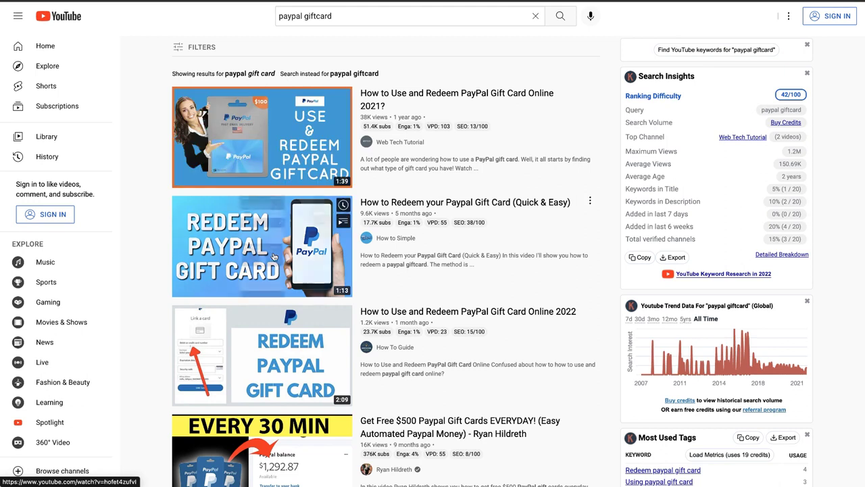
pyautogui.moveTo(255, 113)
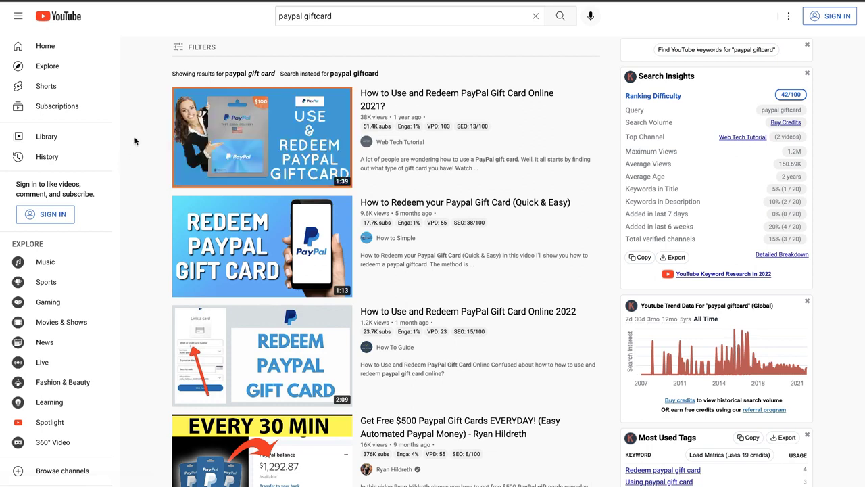
pyautogui.scroll(-3, 145, 175)
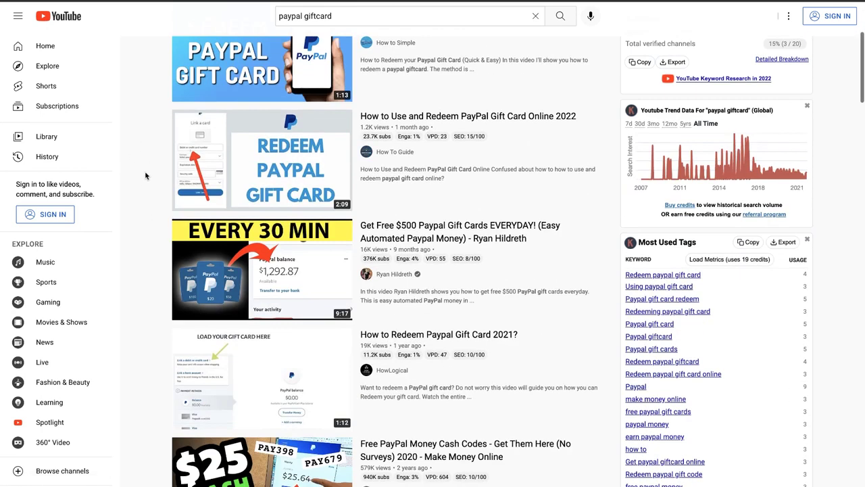
pyautogui.scroll(-4, 145, 175)
pyautogui.scroll(-2, 151, 201)
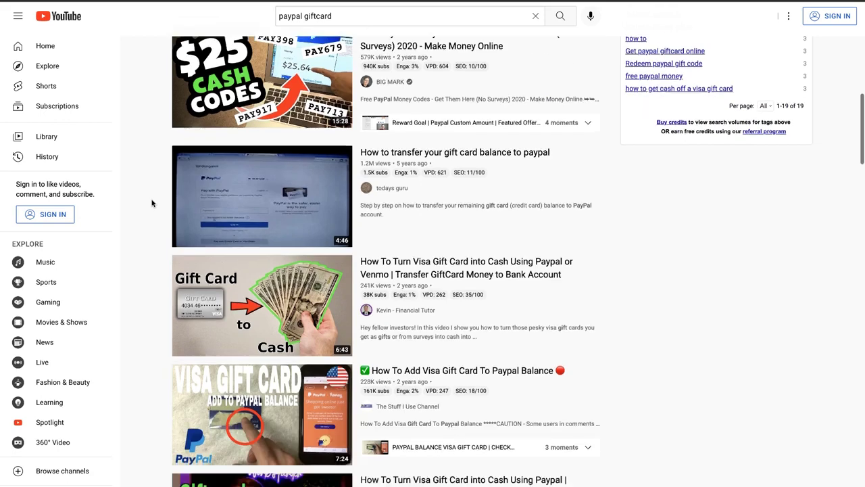
pyautogui.scroll(10, 153, 201)
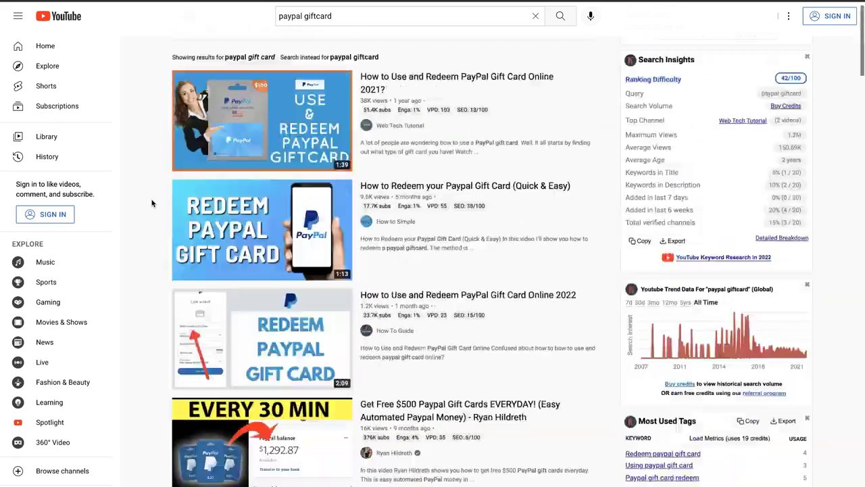
pyautogui.click(203, 48)
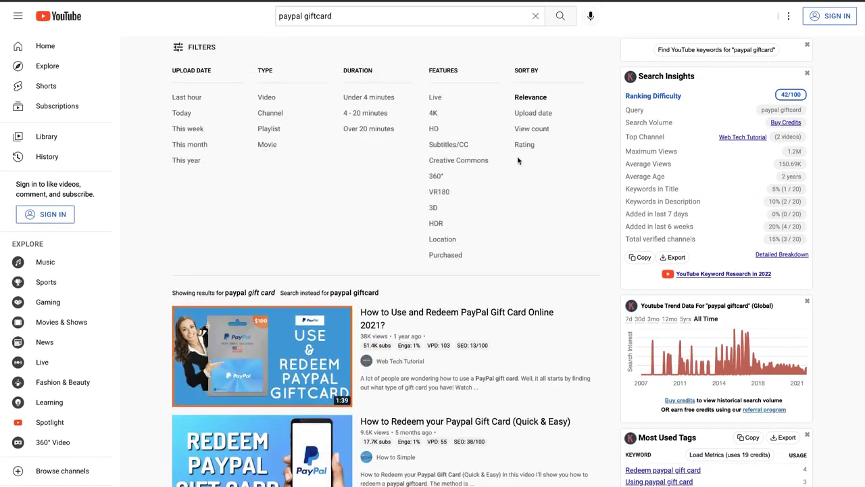
pyautogui.scroll(-4, 382, 338)
pyautogui.scroll(-4, 282, 212)
pyautogui.scroll(-3, 282, 211)
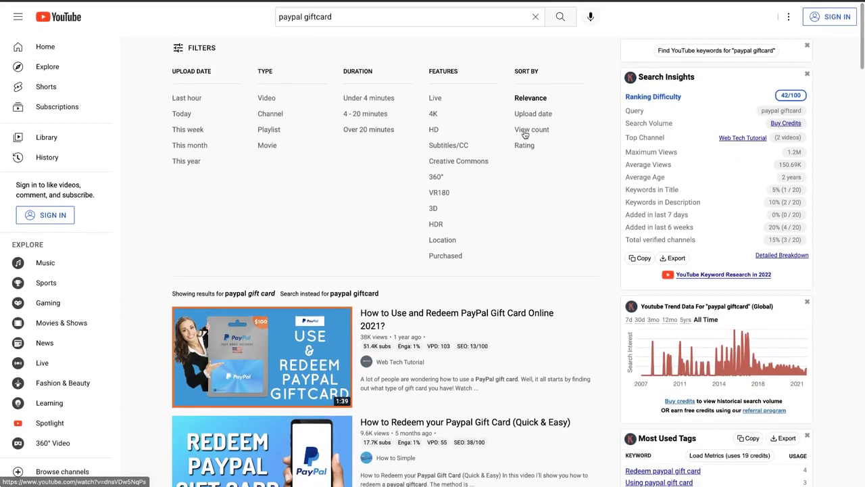
pyautogui.click(532, 129)
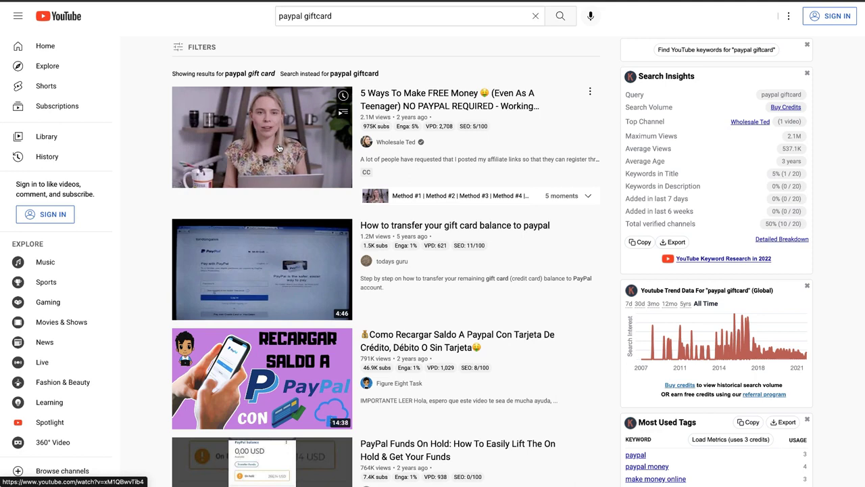
# Mute the sound, open the video "5 Ways To Make FREE Money" by Wholesale Ted and pause it.
pyautogui.press('XF86AudioMute')
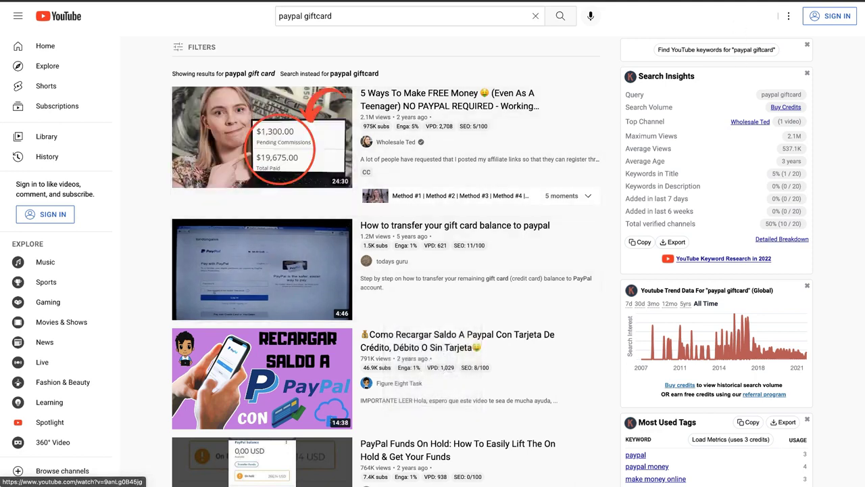
pyautogui.click(262, 137)
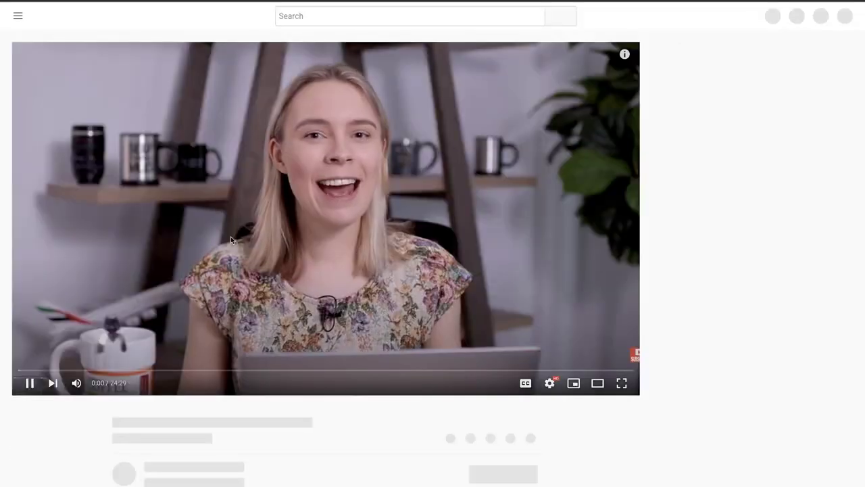
pyautogui.click(268, 196)
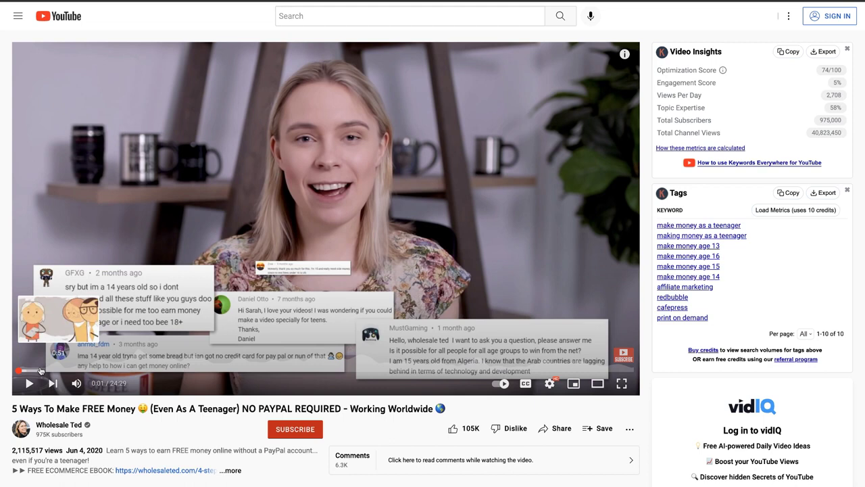
# Skim the "5 Ways To Make FREE Money" video by skipping through it in stages up to about 18:13.
pyautogui.press('Right')
pyautogui.press('Right')
pyautogui.press('Right')
pyautogui.press('Right')
pyautogui.press('Right')
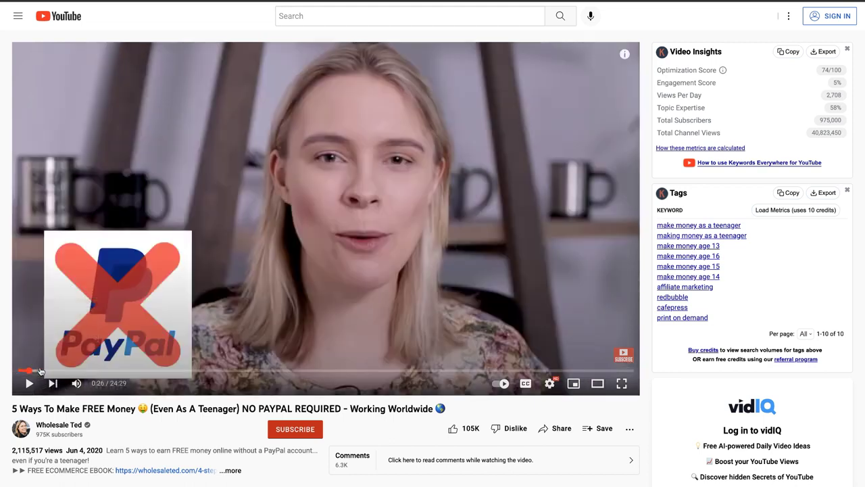
pyautogui.click(44, 371)
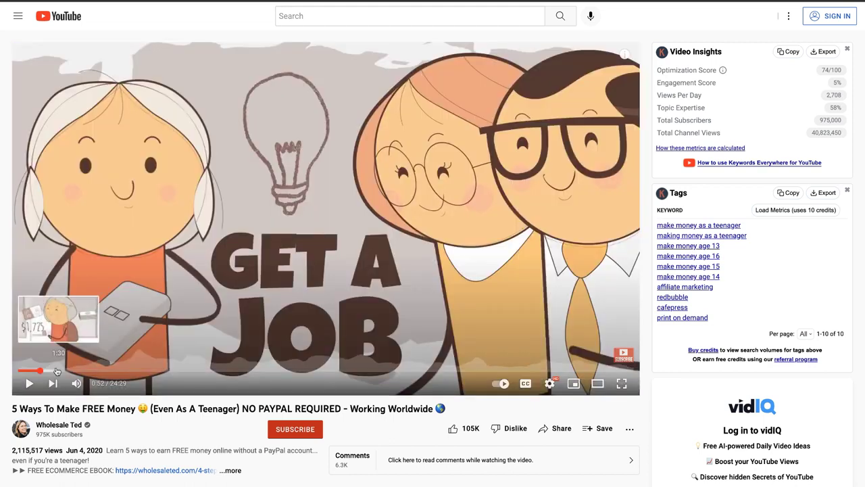
pyautogui.click(56, 371)
pyautogui.click(74, 371)
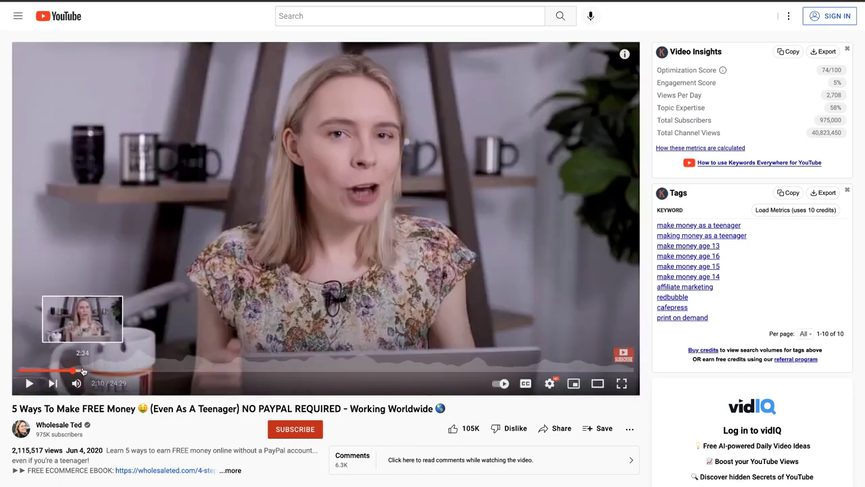
pyautogui.click(89, 371)
pyautogui.click(110, 371)
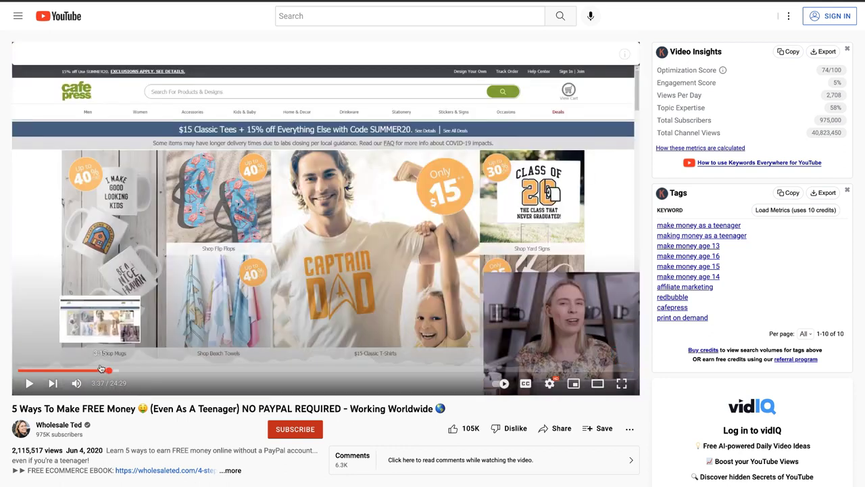
pyautogui.click(125, 371)
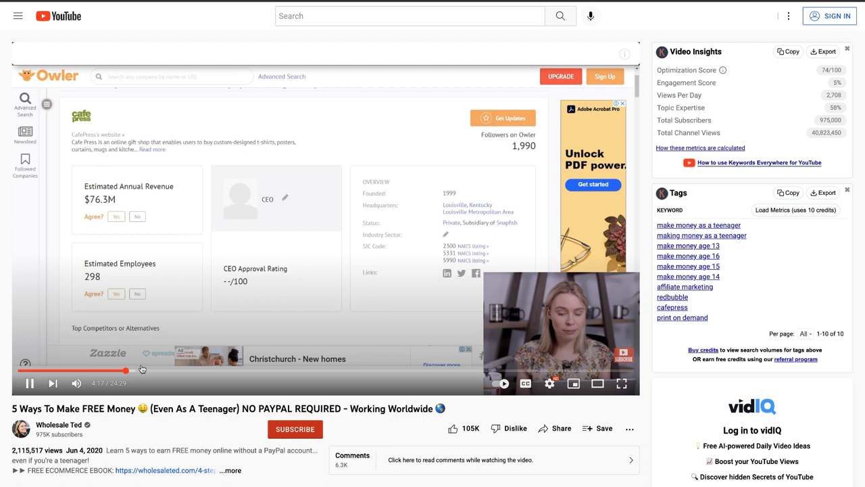
pyautogui.click(155, 327)
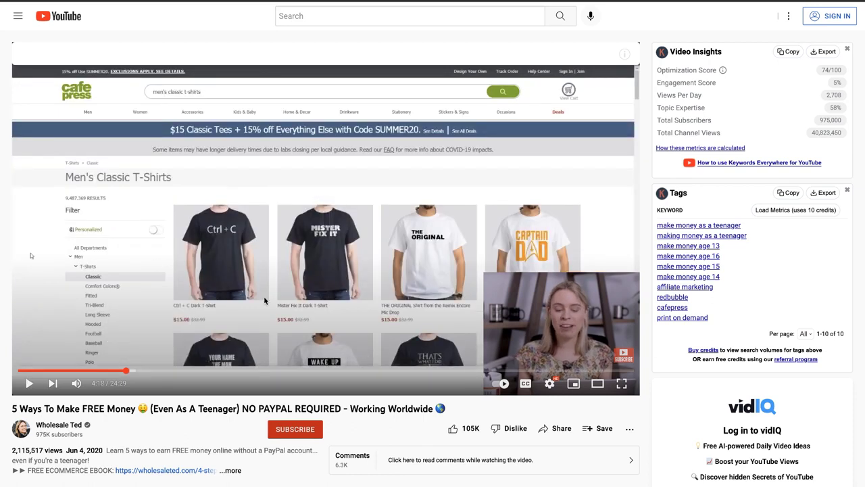
pyautogui.click(157, 371)
pyautogui.moveTo(183, 370); pyautogui.dragTo(308, 370)
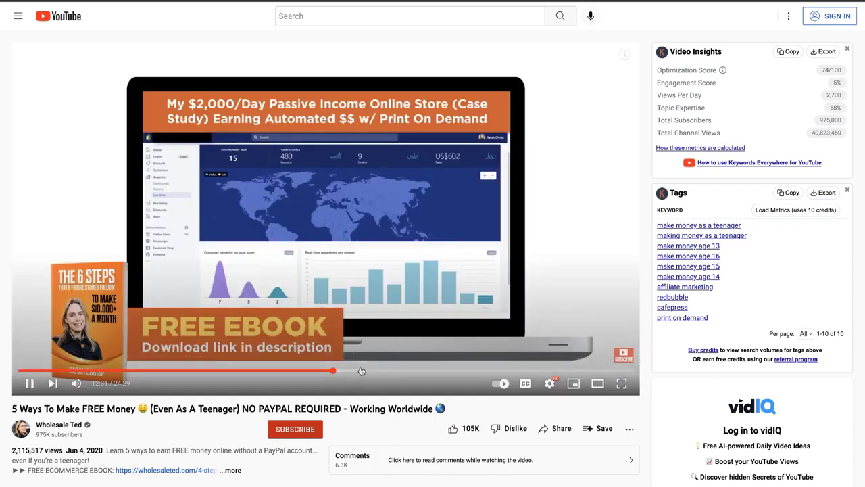
pyautogui.click(361, 371)
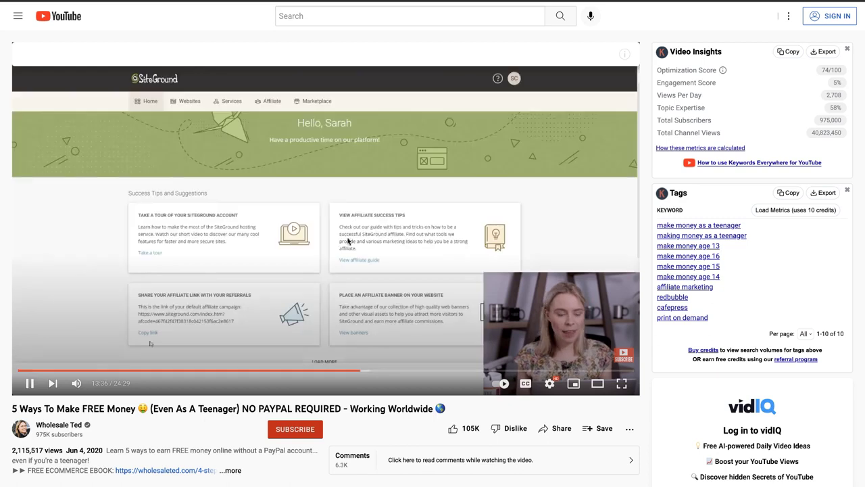
pyautogui.click(388, 371)
pyautogui.moveTo(407, 371); pyautogui.dragTo(345, 371)
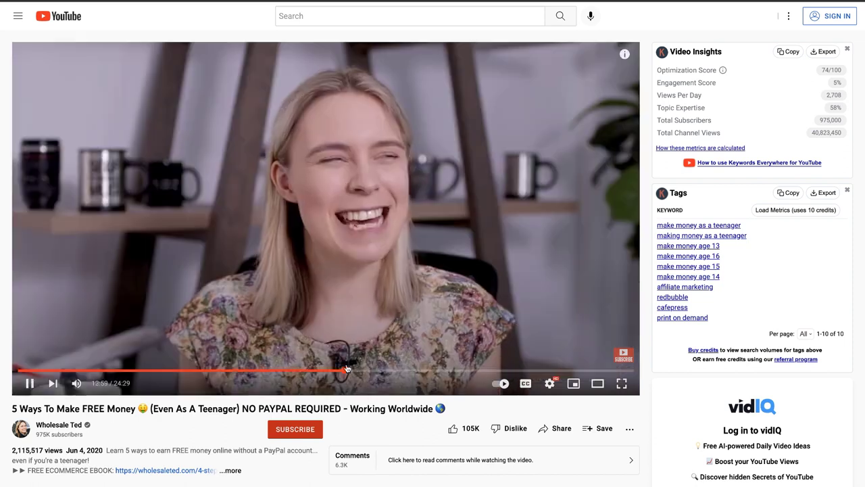
pyautogui.click(411, 371)
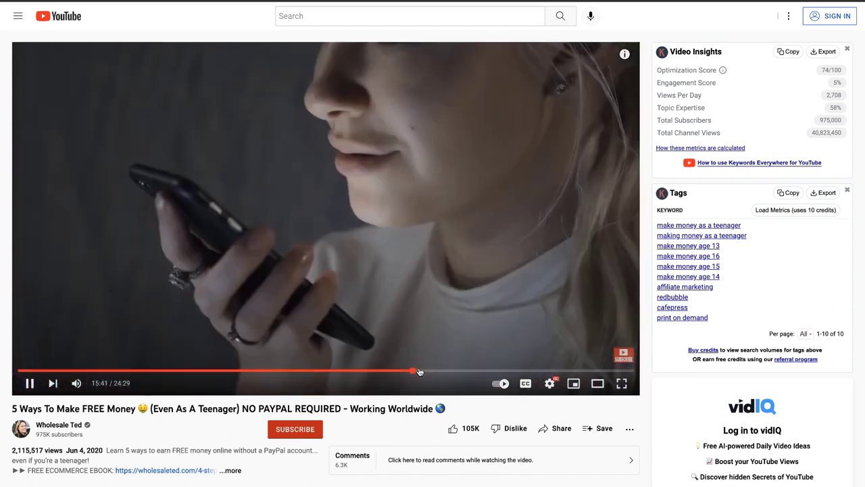
pyautogui.click(420, 371)
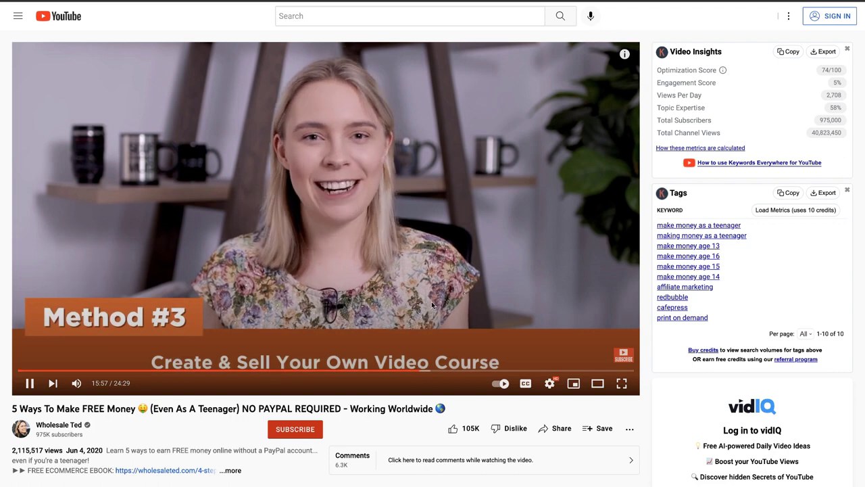
pyautogui.click(438, 371)
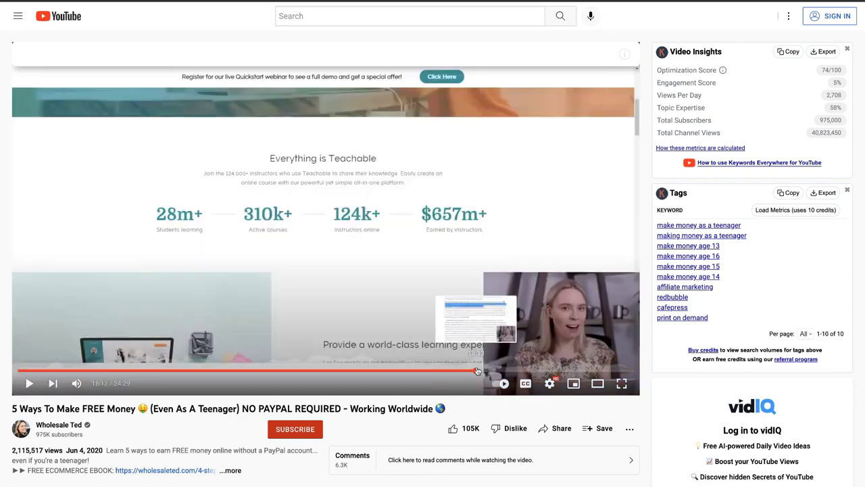
pyautogui.click(476, 371)
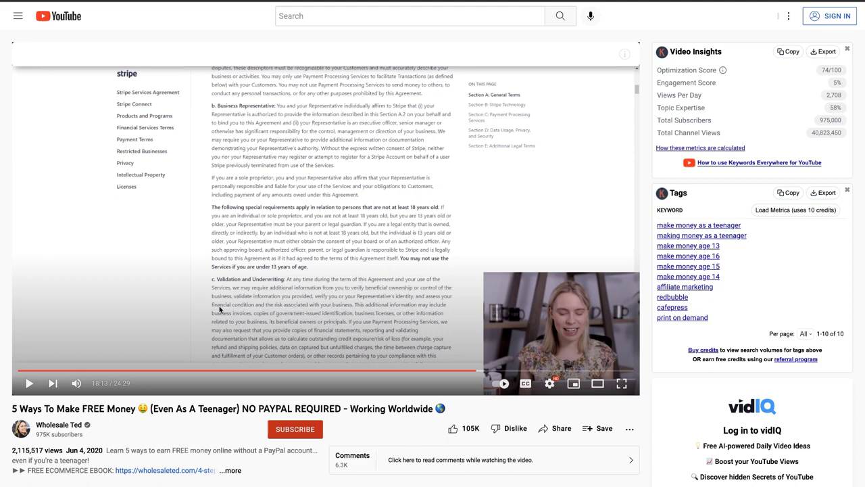
# Check the video's comments, skip ahead to about 22:39 and expand its description.
pyautogui.scroll(-3, 202, 286)
pyautogui.scroll(3, 435, 170)
pyautogui.scroll(-1, 423, 149)
pyautogui.scroll(-5, 534, 162)
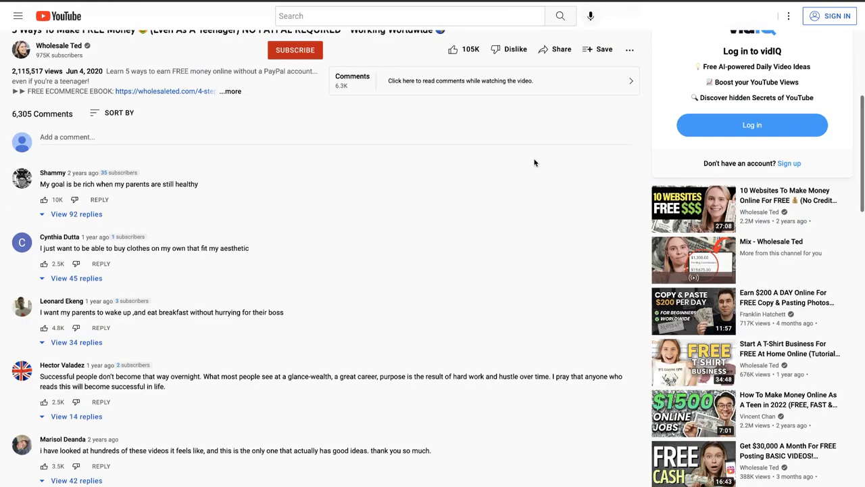
pyautogui.scroll(5, 534, 162)
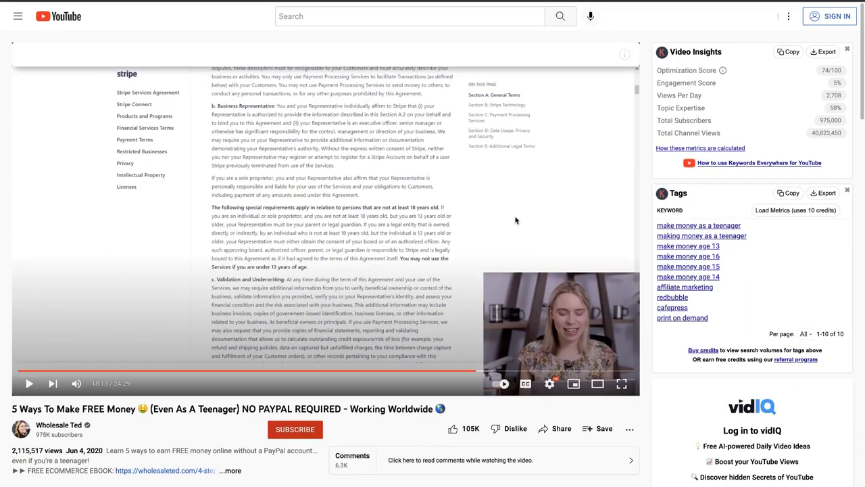
pyautogui.click(588, 371)
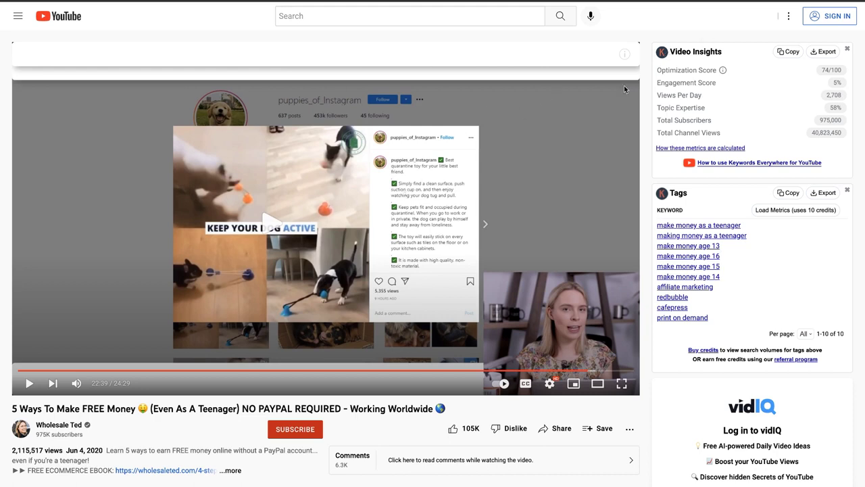
pyautogui.scroll(-3, 385, 234)
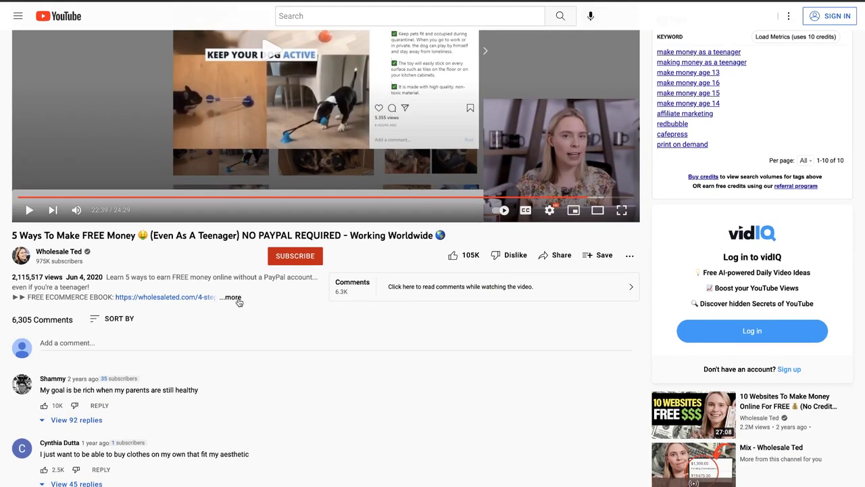
pyautogui.click(238, 298)
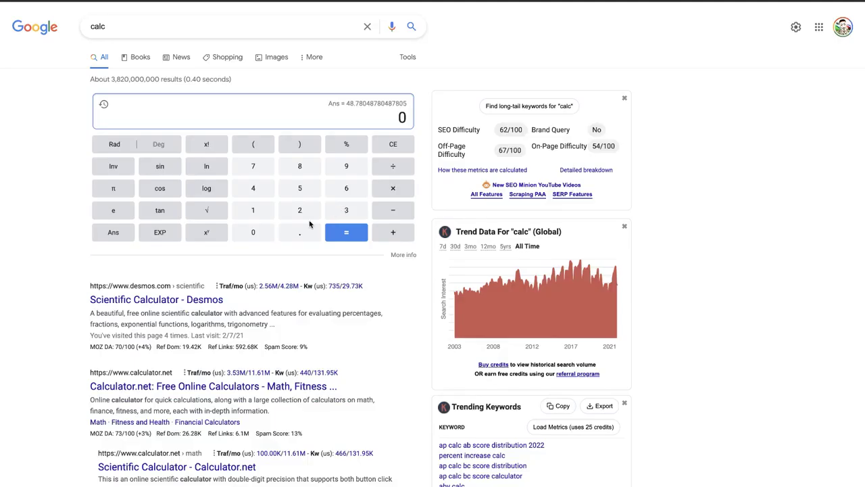
# Calculate 2.05 × 100 in the Google calculator.
pyautogui.click(303, 215)
pyautogui.click(298, 234)
pyautogui.click(267, 233)
pyautogui.click(304, 186)
pyautogui.click(391, 188)
pyautogui.click(266, 210)
pyautogui.click(261, 233)
pyautogui.click(260, 234)
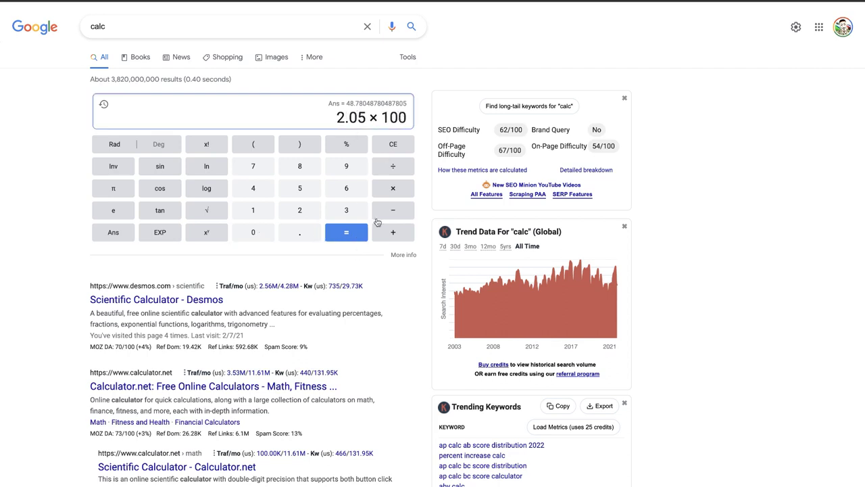
pyautogui.click(358, 238)
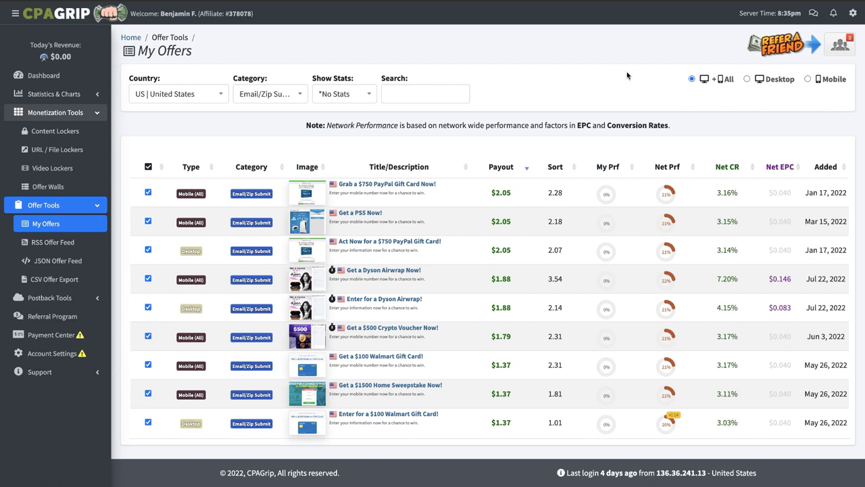
# Limit the My Offers list in CPAGrip to mobile offers.
pyautogui.click(808, 78)
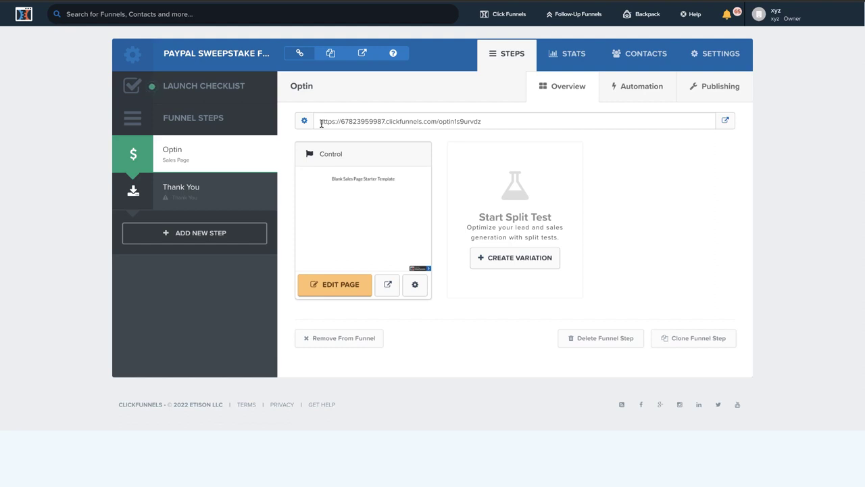
# Open the Optin page of the ClickFunnels PayPal sweepstake funnel for editing and delete its "Blank Sales Page Starter Template" headline.
pyautogui.click(338, 283)
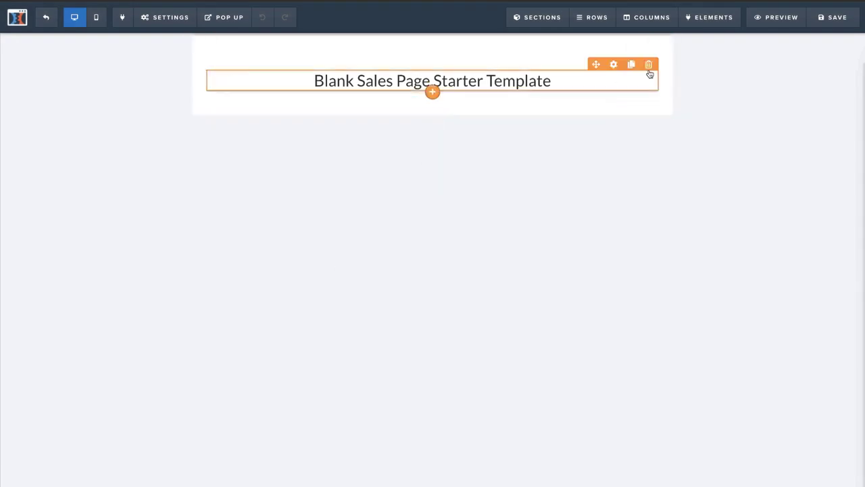
pyautogui.click(649, 64)
pyautogui.click(522, 35)
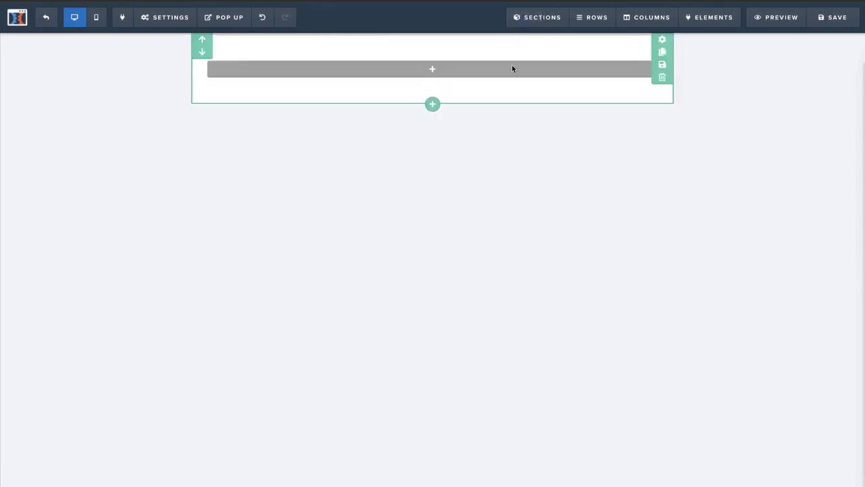
# Add a Minute Timer countdown element to the empty row of the opt-in page.
pyautogui.click(441, 72)
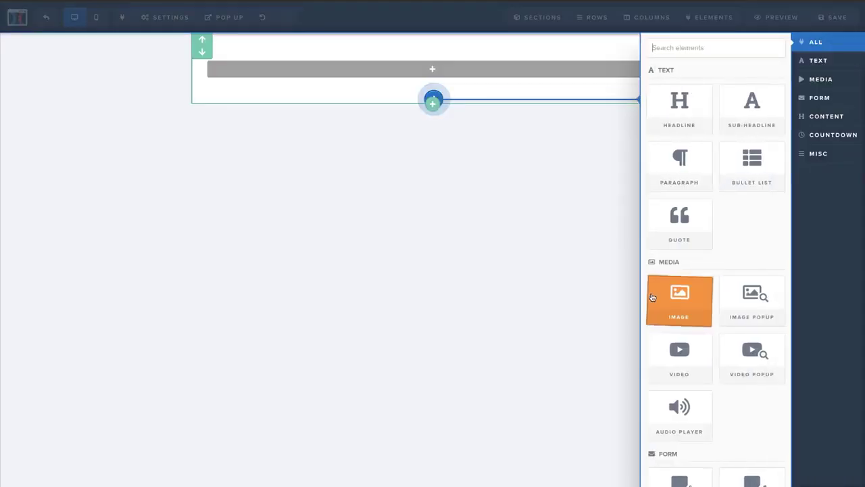
pyautogui.scroll(-15, 653, 295)
pyautogui.scroll(5, 679, 324)
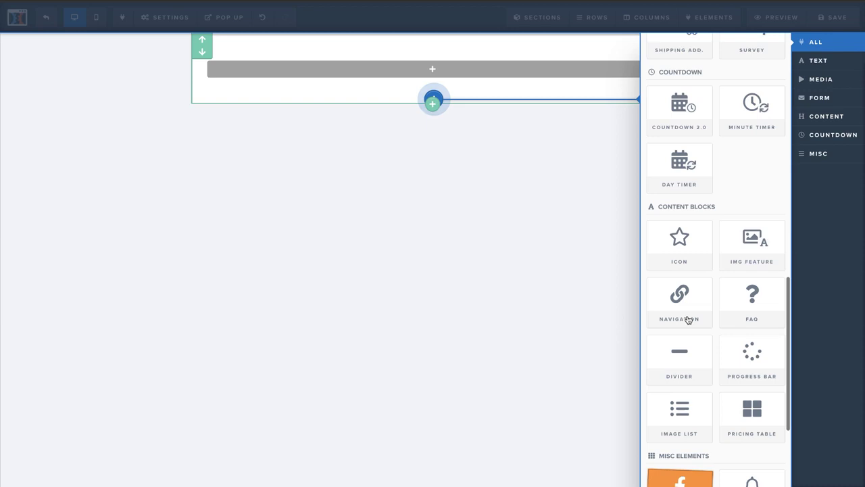
pyautogui.scroll(3, 690, 226)
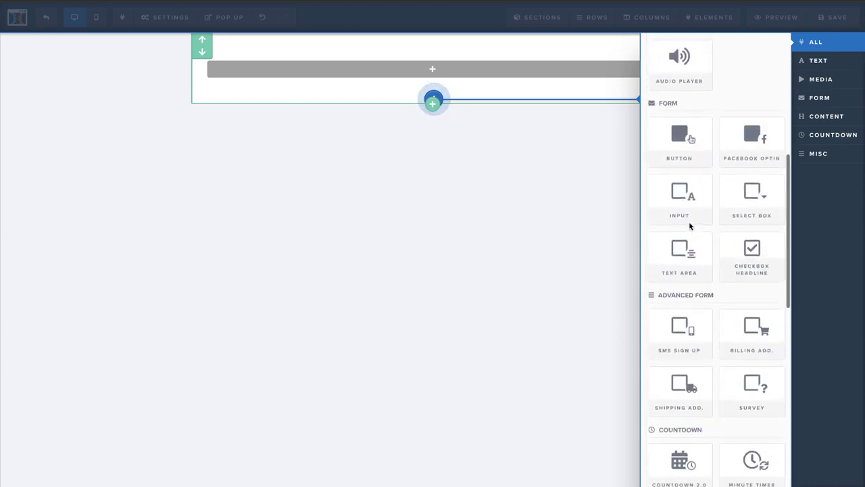
pyautogui.scroll(3, 689, 226)
pyautogui.scroll(3, 689, 225)
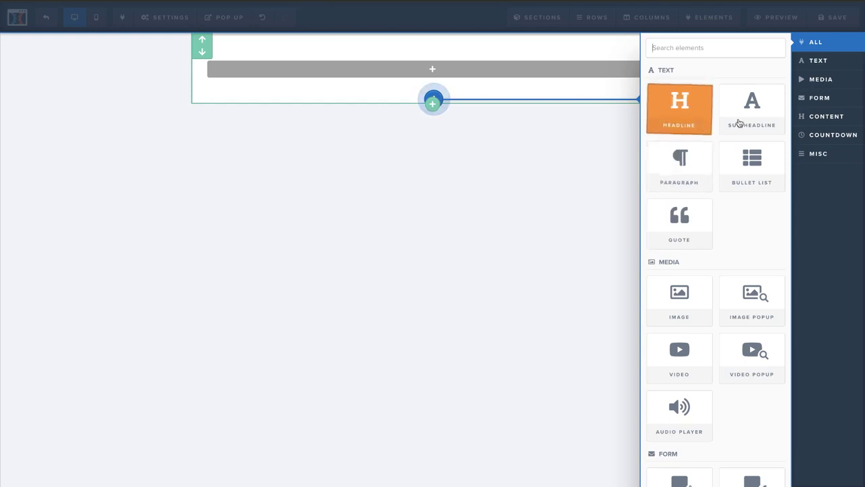
pyautogui.scroll(-9, 754, 187)
pyautogui.scroll(-3, 754, 187)
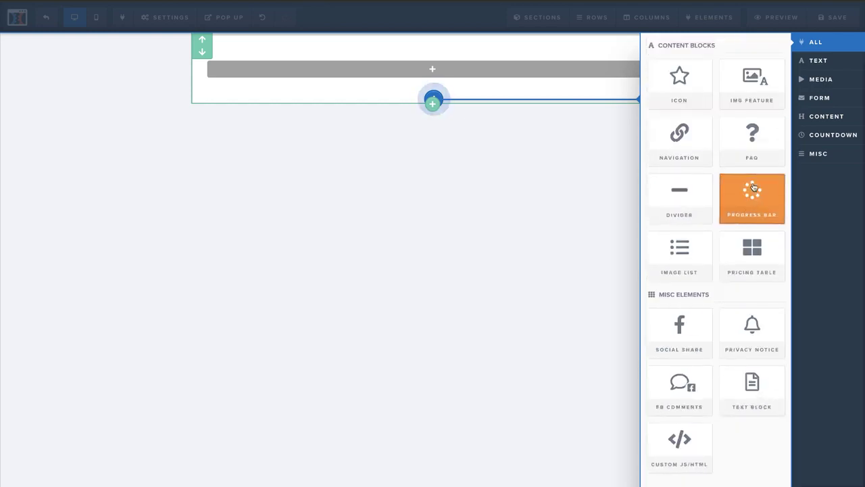
pyautogui.scroll(3, 692, 244)
pyautogui.scroll(2, 692, 244)
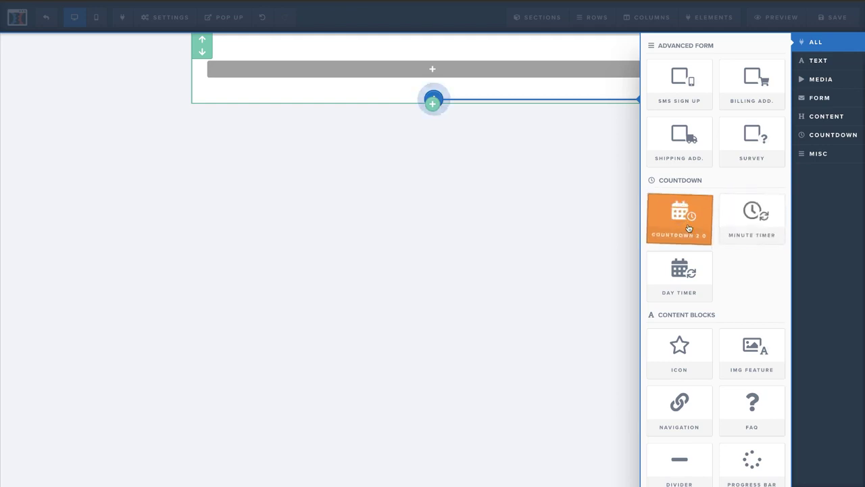
pyautogui.click(733, 237)
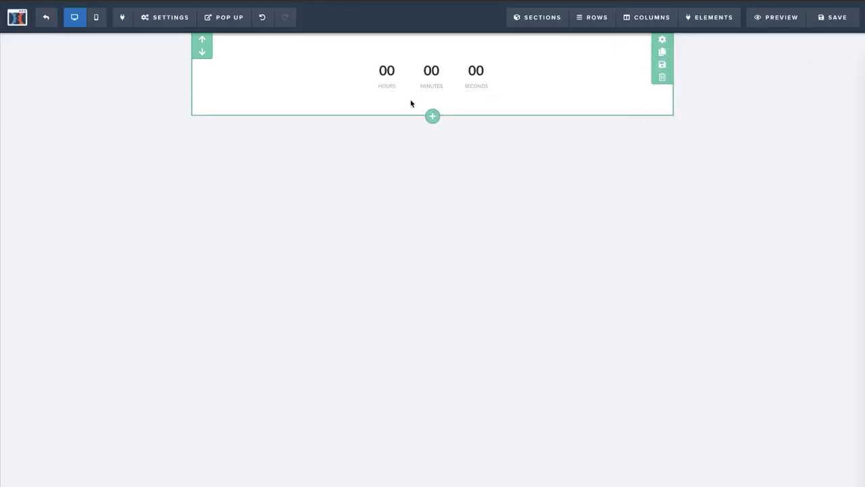
# Set the countdown timer's duration to 0 minutes and 1 second.
pyautogui.click(432, 88)
pyautogui.moveTo(775, 157); pyautogui.dragTo(753, 158)
pyautogui.write('0')
pyautogui.moveTo(775, 185); pyautogui.dragTo(754, 185)
pyautogui.write('1')
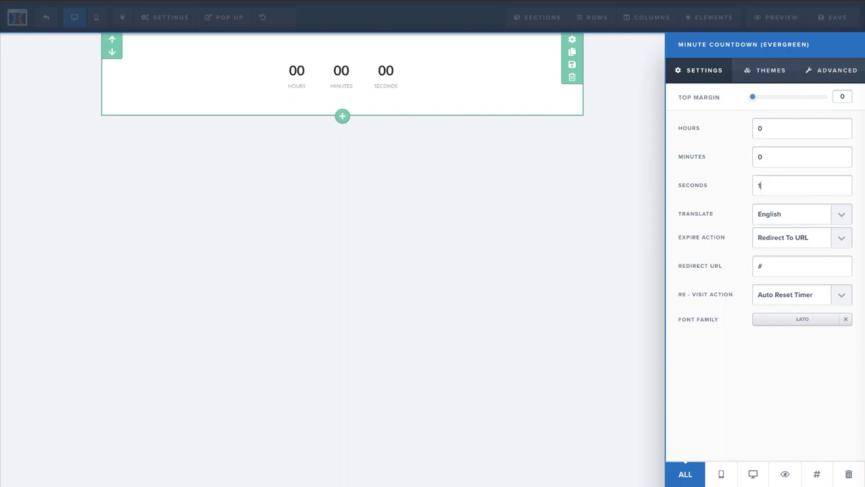
# Copy the link of CPAGrip's "Grab a $750 PayPal Gift Card Now!" offer and use it as the ClickFunnels timer's redirect URL, keeping Auto Reset Timer.
pyautogui.moveTo(774, 266); pyautogui.dragTo(752, 270)
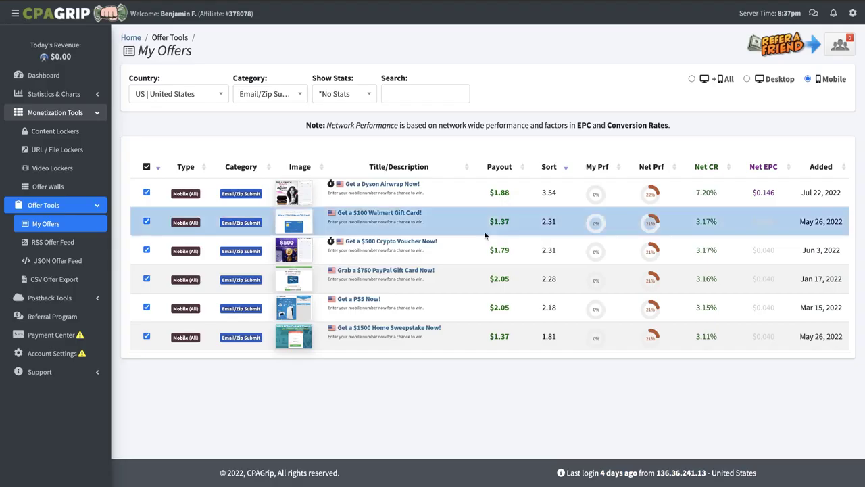
pyautogui.click(385, 271)
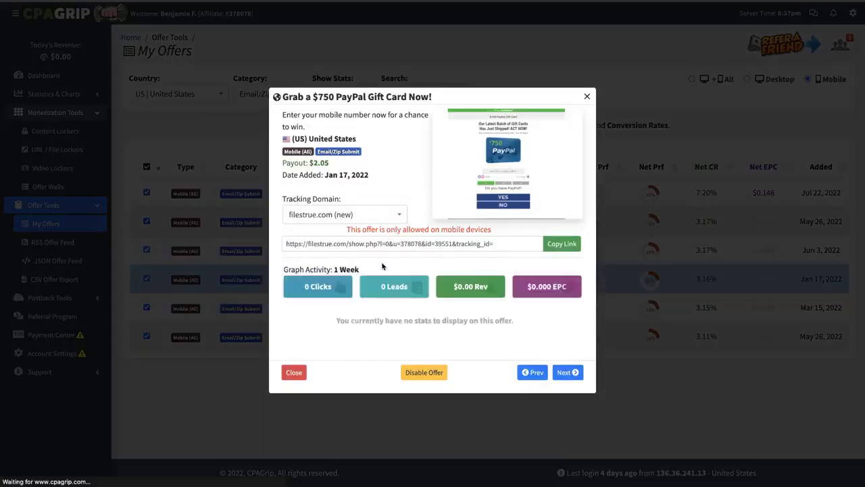
pyautogui.click(566, 243)
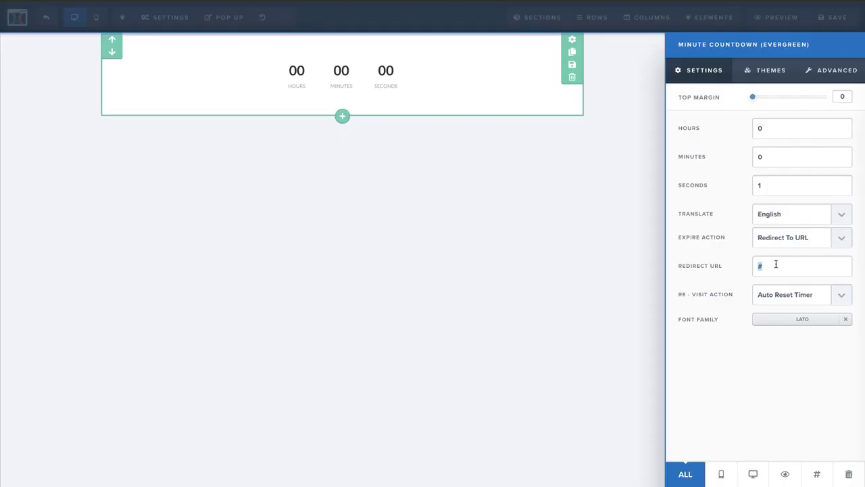
pyautogui.hotkey('ctrl', 'v')
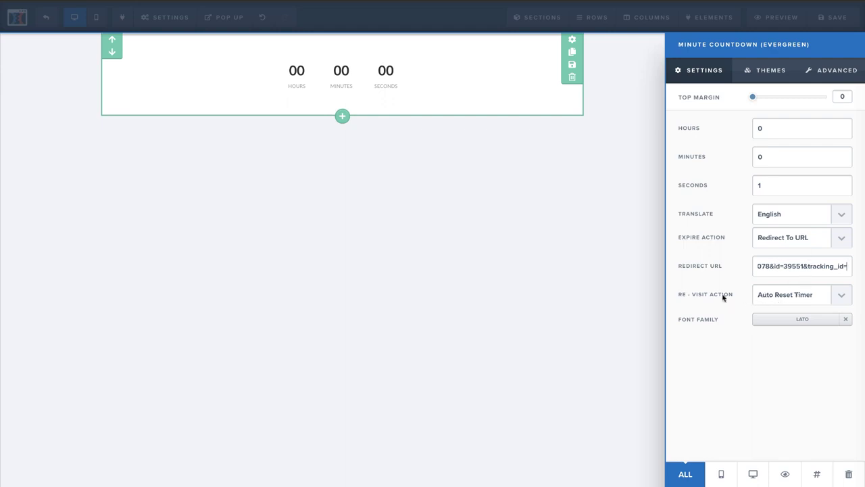
pyautogui.click(826, 296)
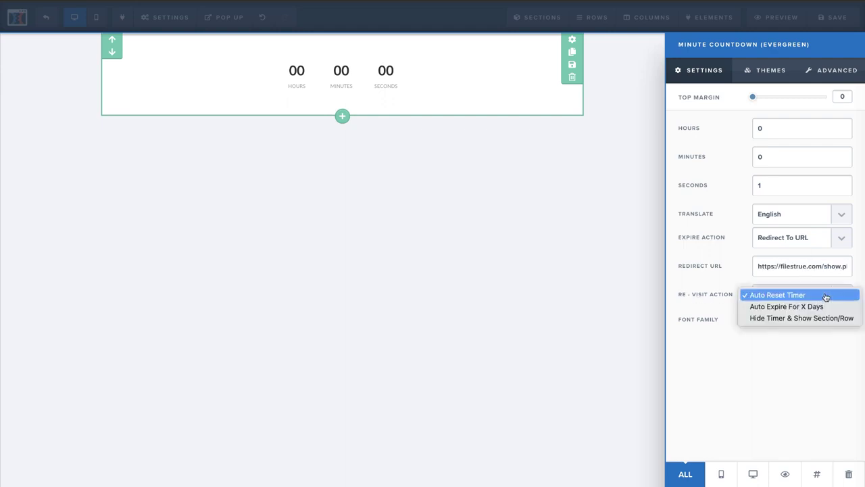
pyautogui.click(726, 271)
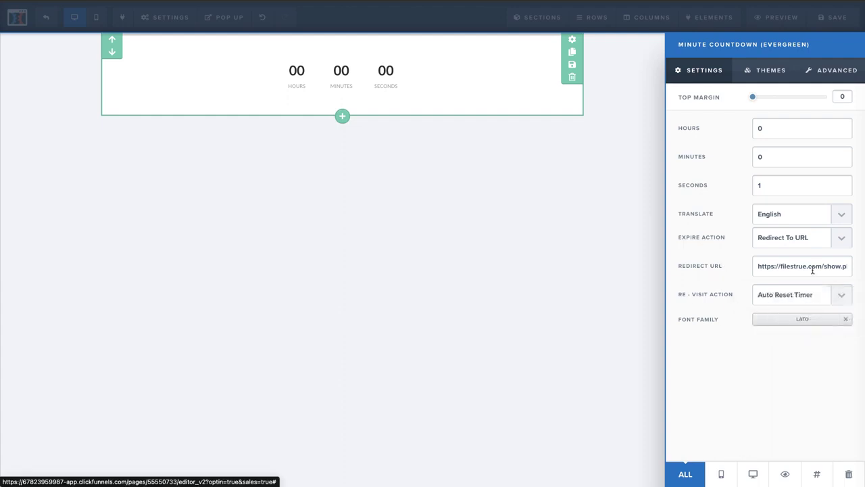
# Apply the countdown theme with white numbers in white outlined circles so the timer blends into the page background.
pyautogui.click(775, 76)
pyautogui.scroll(-10, 769, 147)
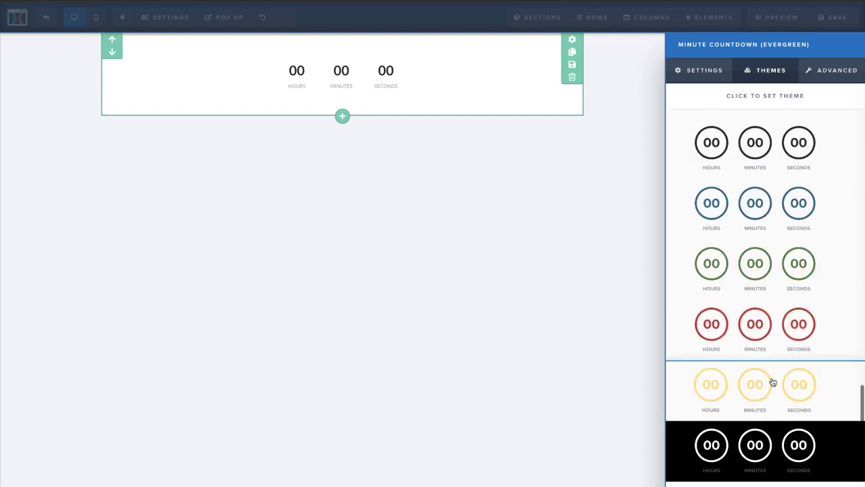
pyautogui.click(774, 451)
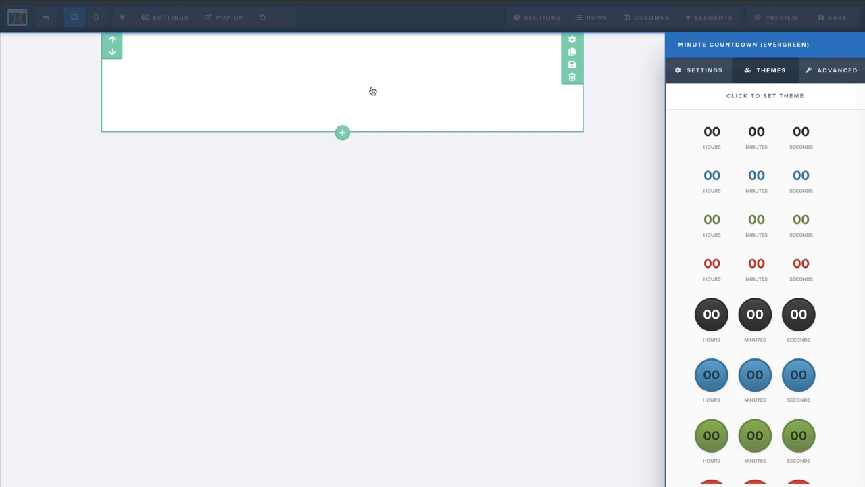
# Increase the countdown timer's top margin to 1000 and close its settings.
pyautogui.click(707, 78)
pyautogui.moveTo(755, 98); pyautogui.dragTo(826, 96)
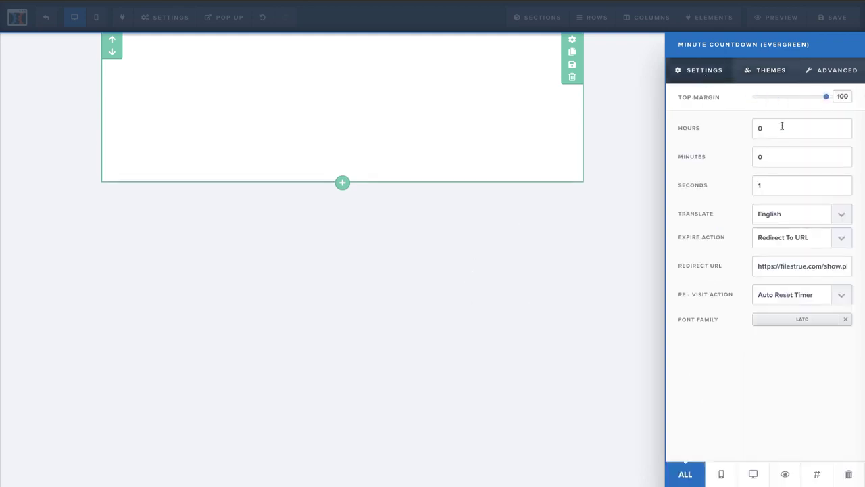
pyautogui.click(846, 96)
pyautogui.write('0')
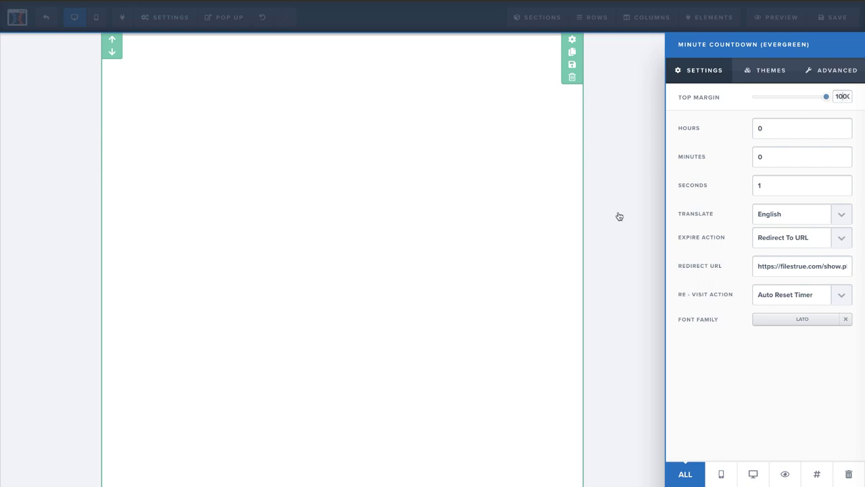
pyautogui.click(564, 144)
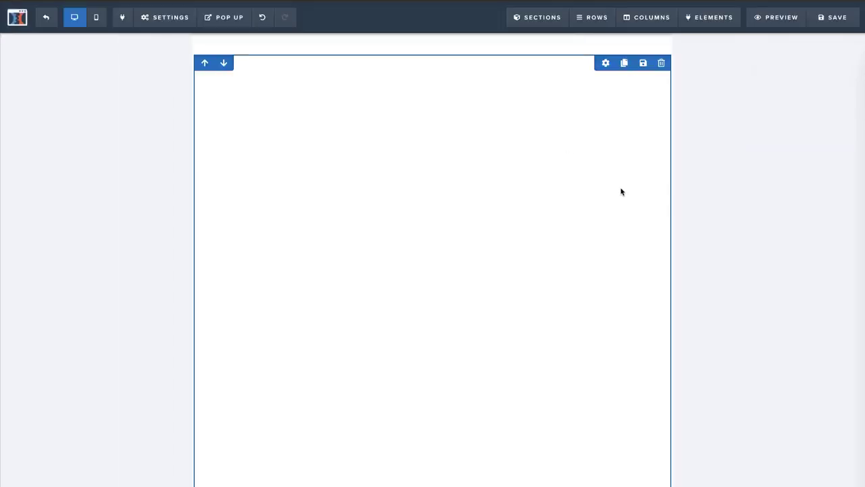
# Set the page's SEO title to "..." and its description to "loading", and save the page.
pyautogui.click(835, 18)
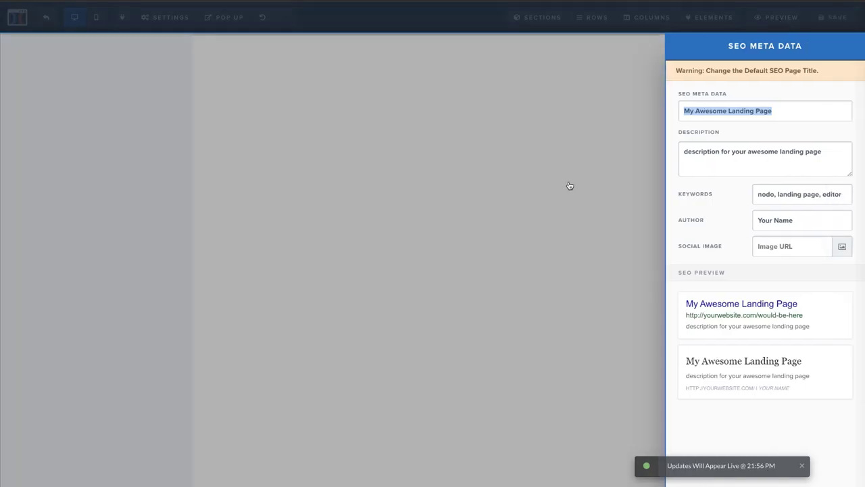
pyautogui.click(570, 186)
pyautogui.click(851, 21)
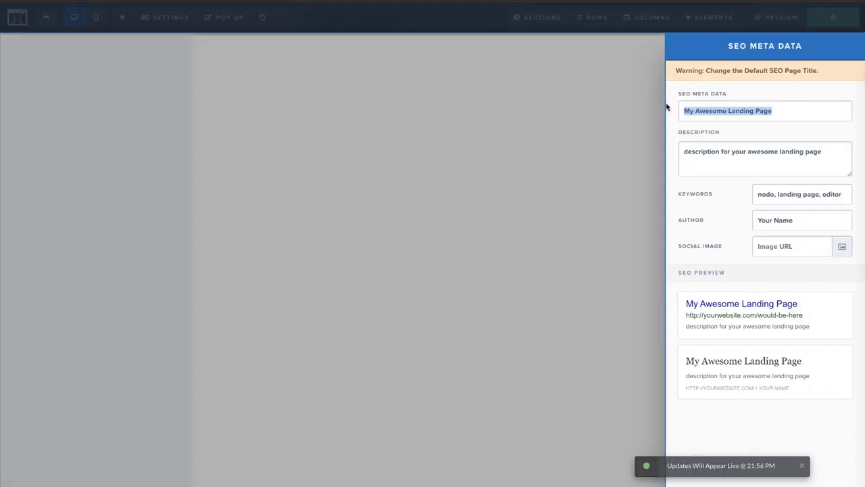
pyautogui.write('...')
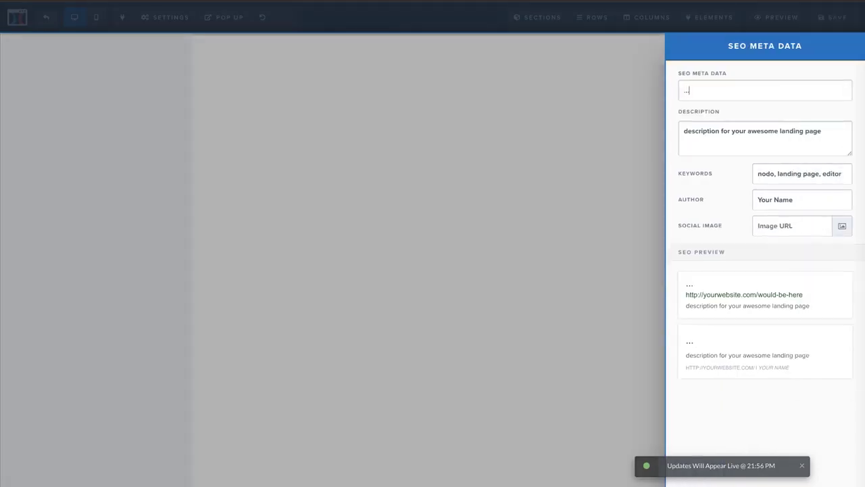
pyautogui.click(703, 132)
pyautogui.hotkey('ctrl', 'a')
pyautogui.write('loading')
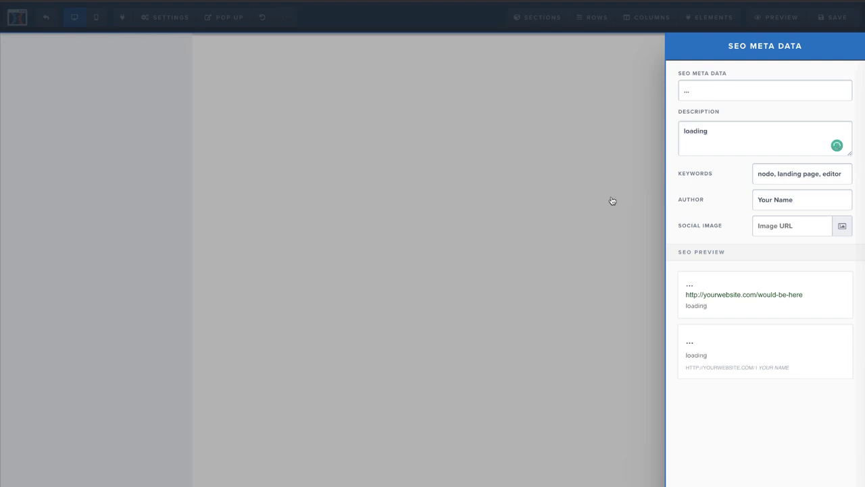
pyautogui.click(612, 200)
pyautogui.click(830, 24)
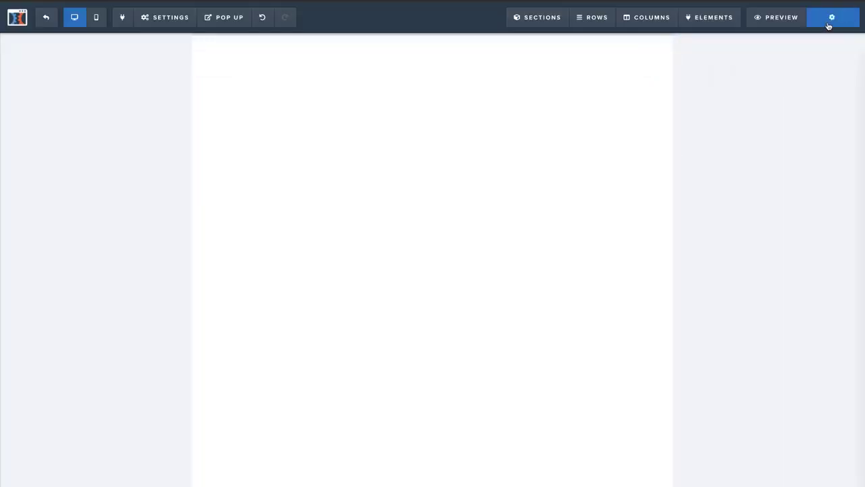
# Preview the saved opt-in page and exit the page editor.
pyautogui.click(774, 21)
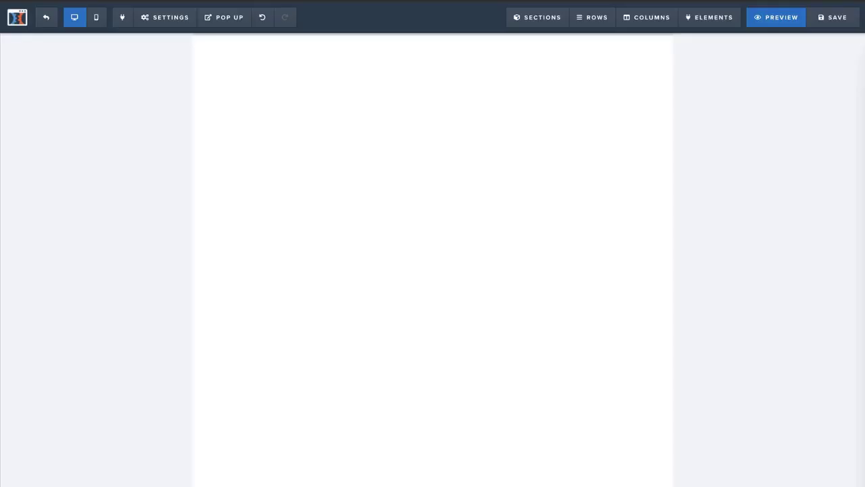
pyautogui.click(49, 25)
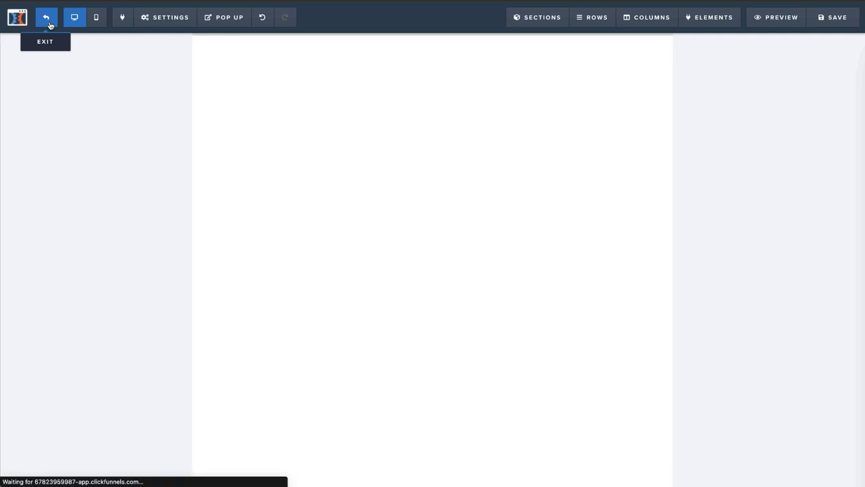